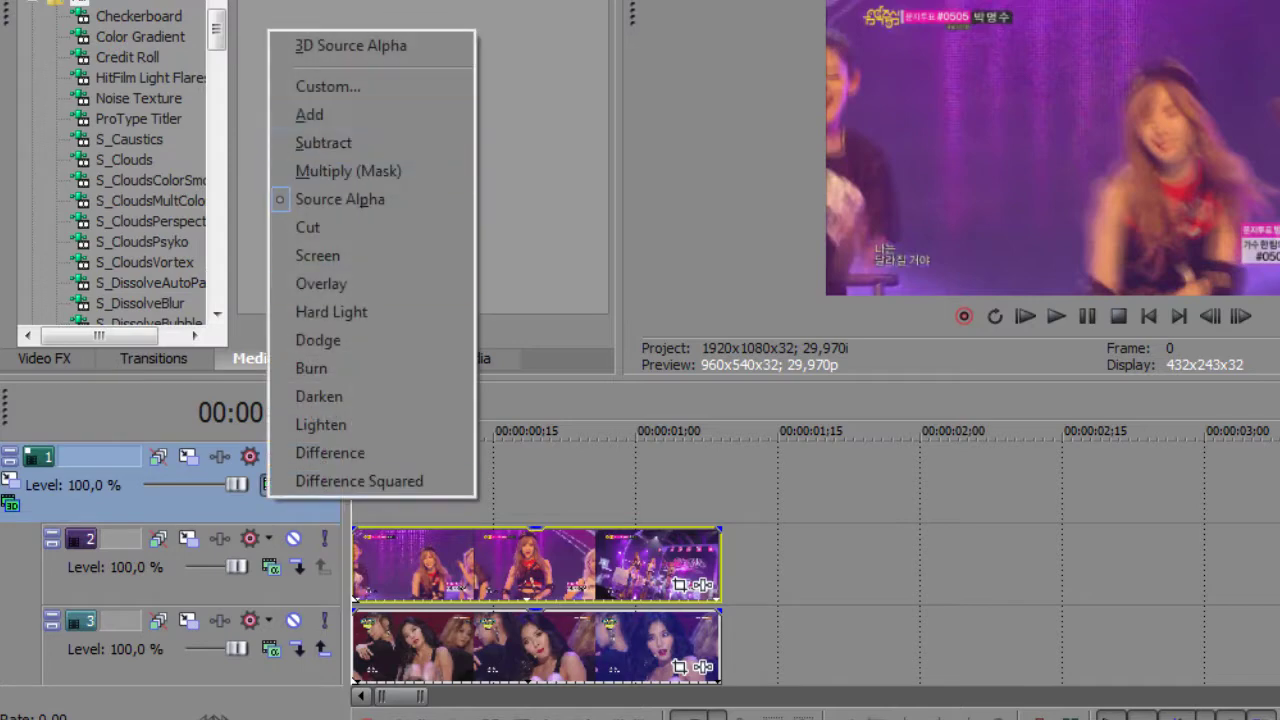
Set the compositing mode of video tracks 2, 3 and 4 to 3D Source Alpha
click(270, 567)
click(272, 649)
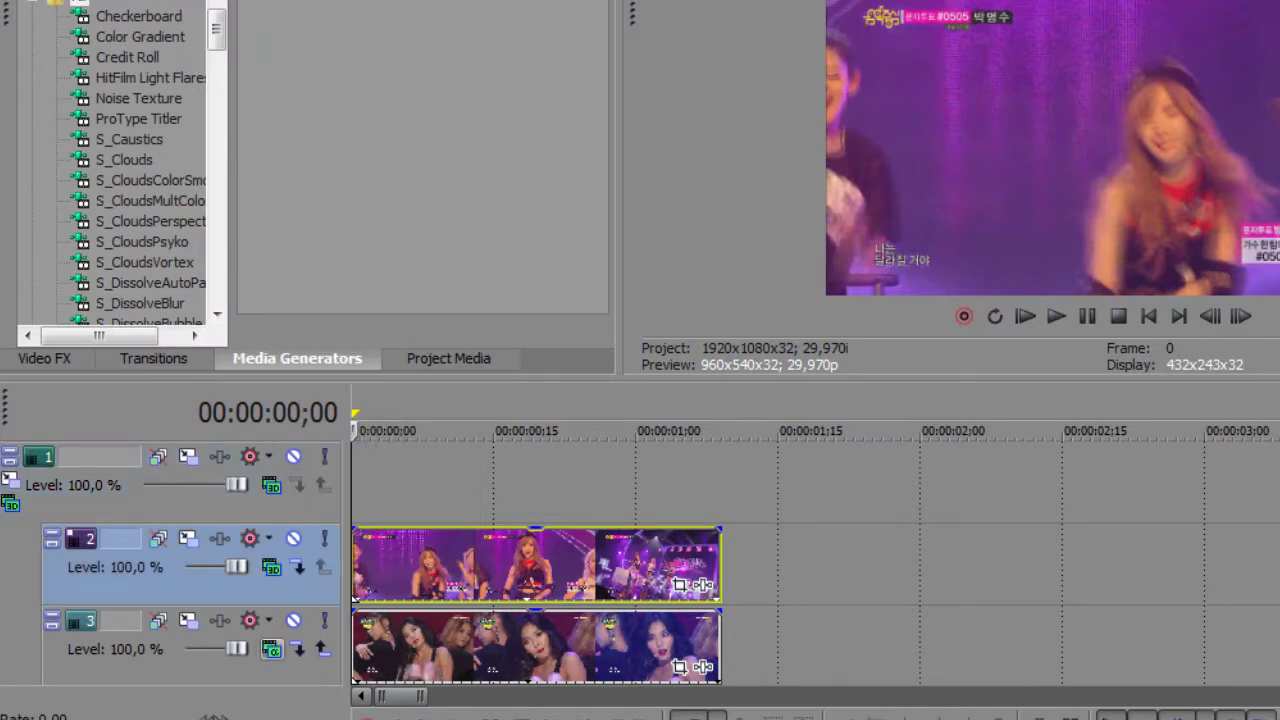
click(272, 649)
click(272, 649)
scroll(540, 560, down, 1)
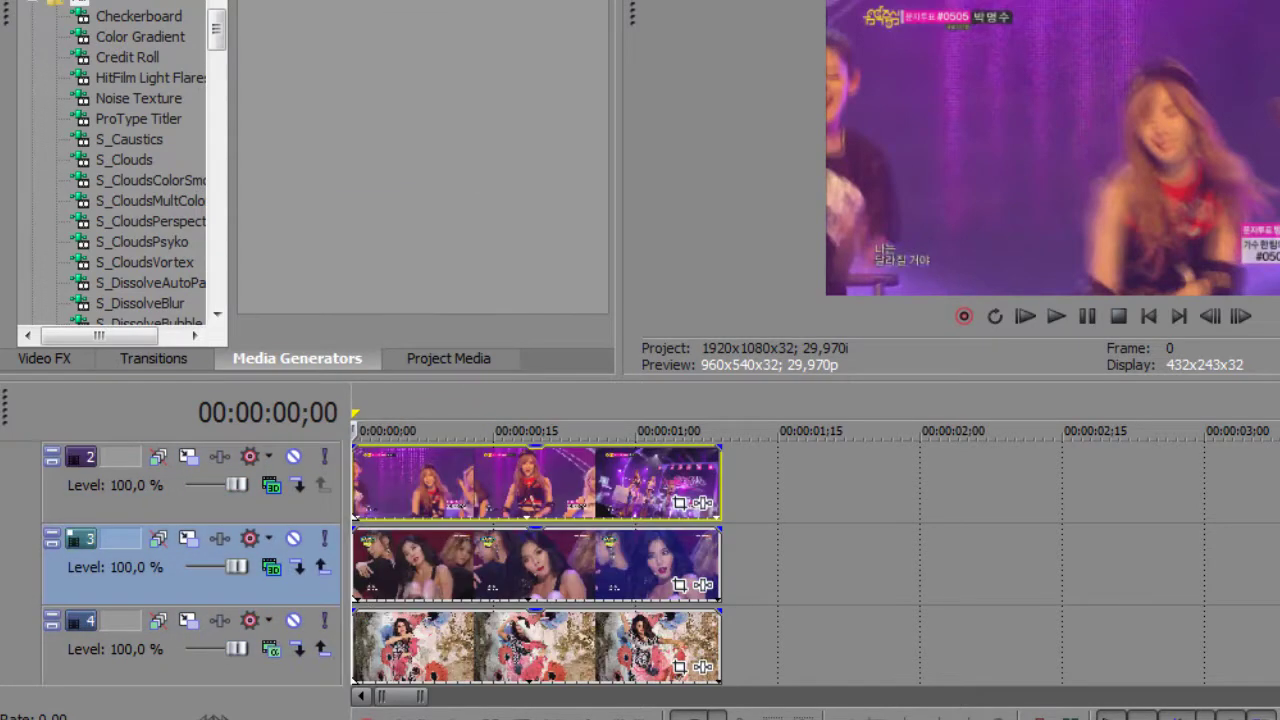
click(270, 649)
click(340, 211)
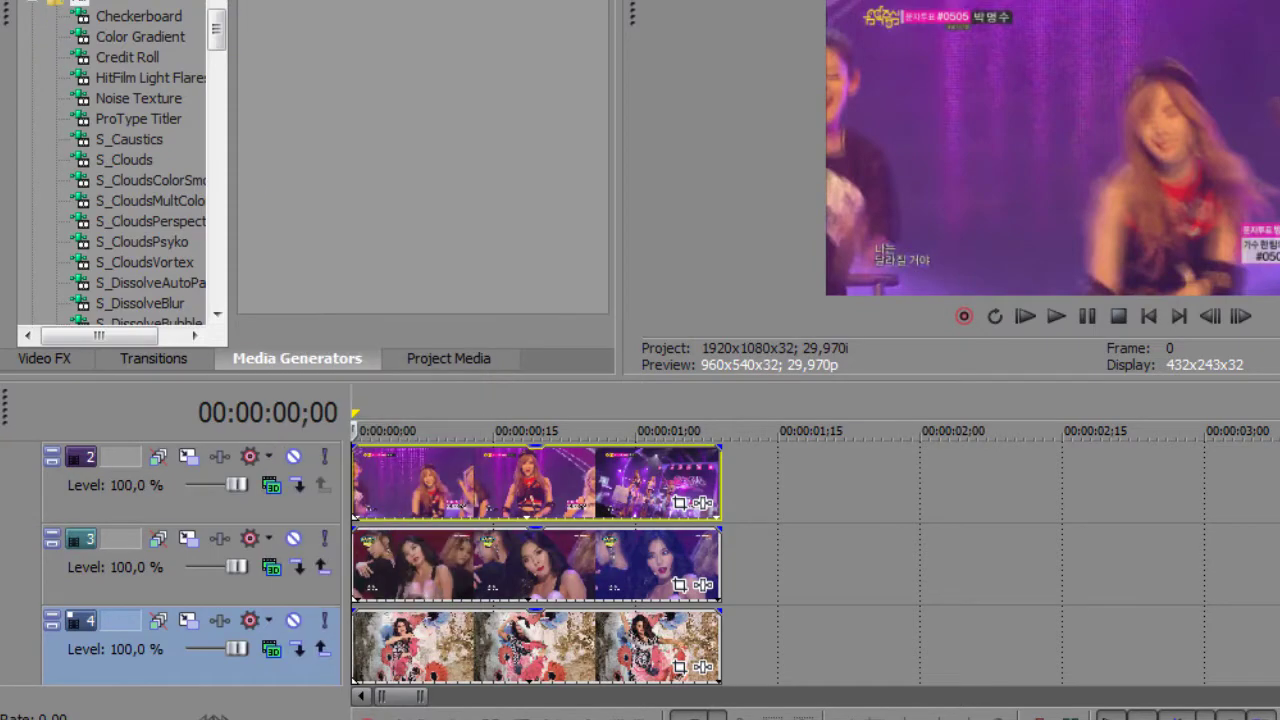
In Track 1's parent motion, scale the box to about 620.5, turn it about 19.1° around Y and shift it to about X 76.5, Y 19.1
click(158, 620)
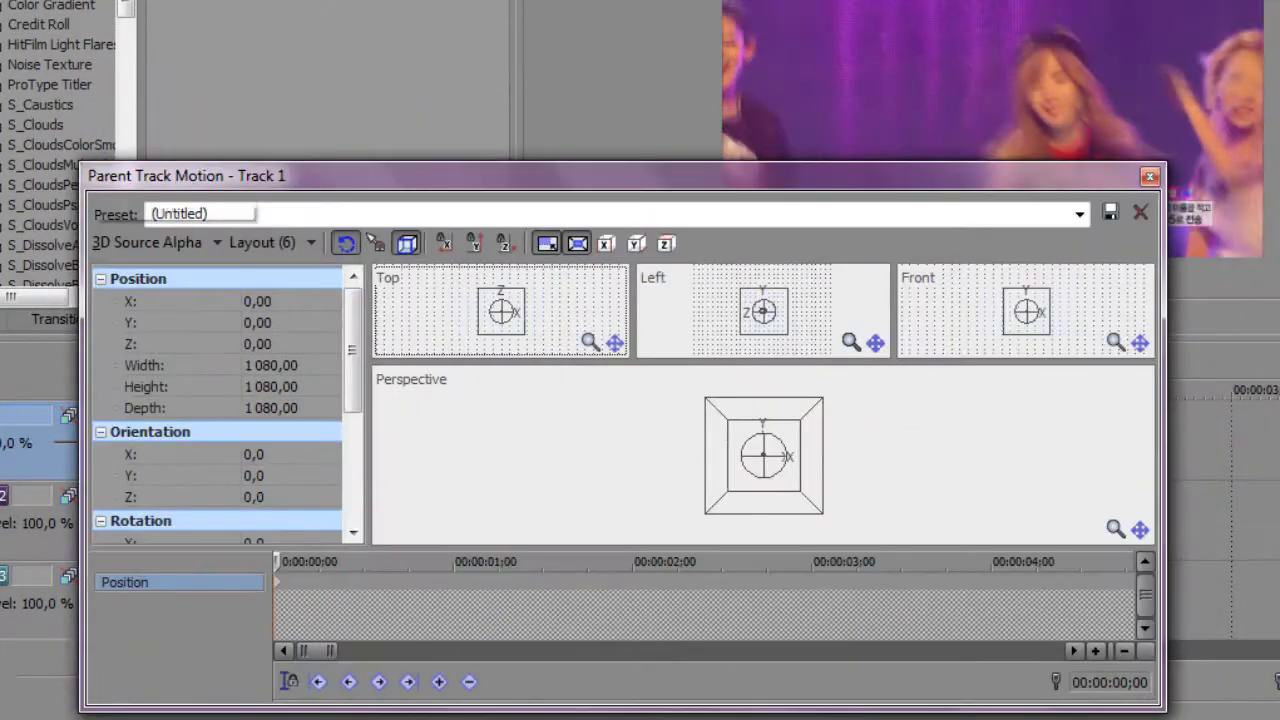
drag(962, 208, 939, 229)
drag(799, 418, 772, 460)
drag(838, 404, 823, 412)
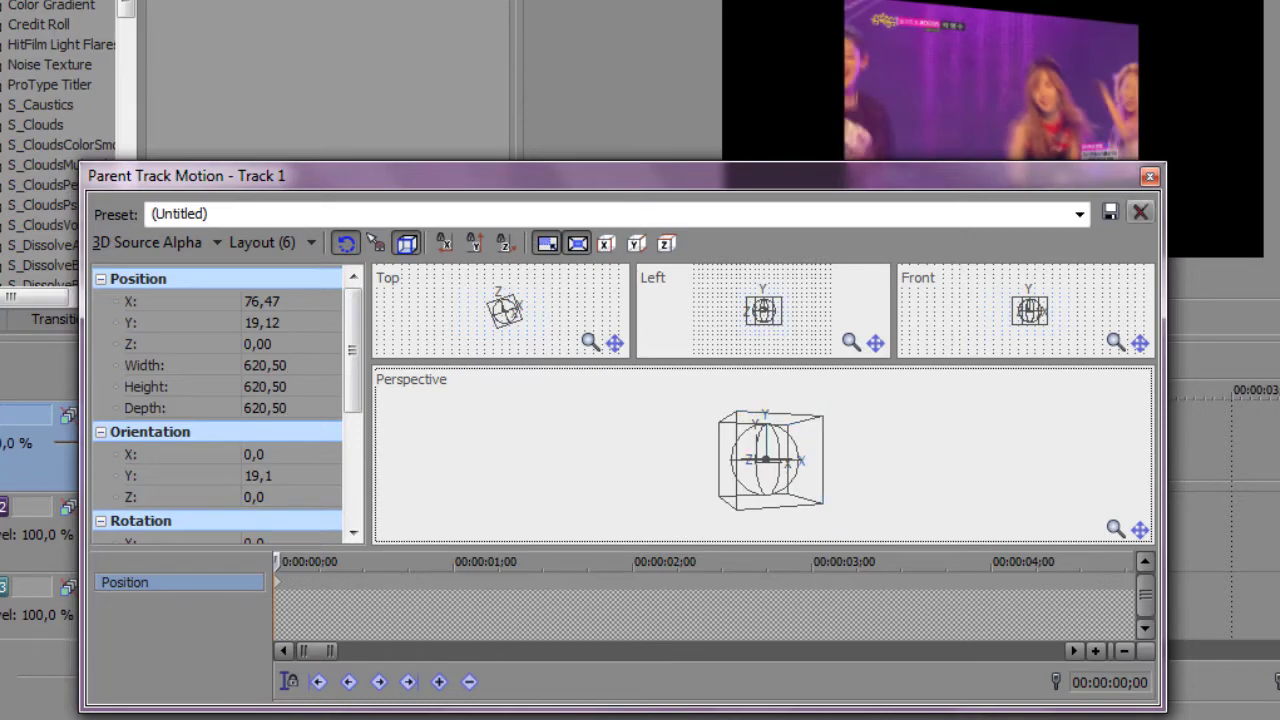
click(1149, 176)
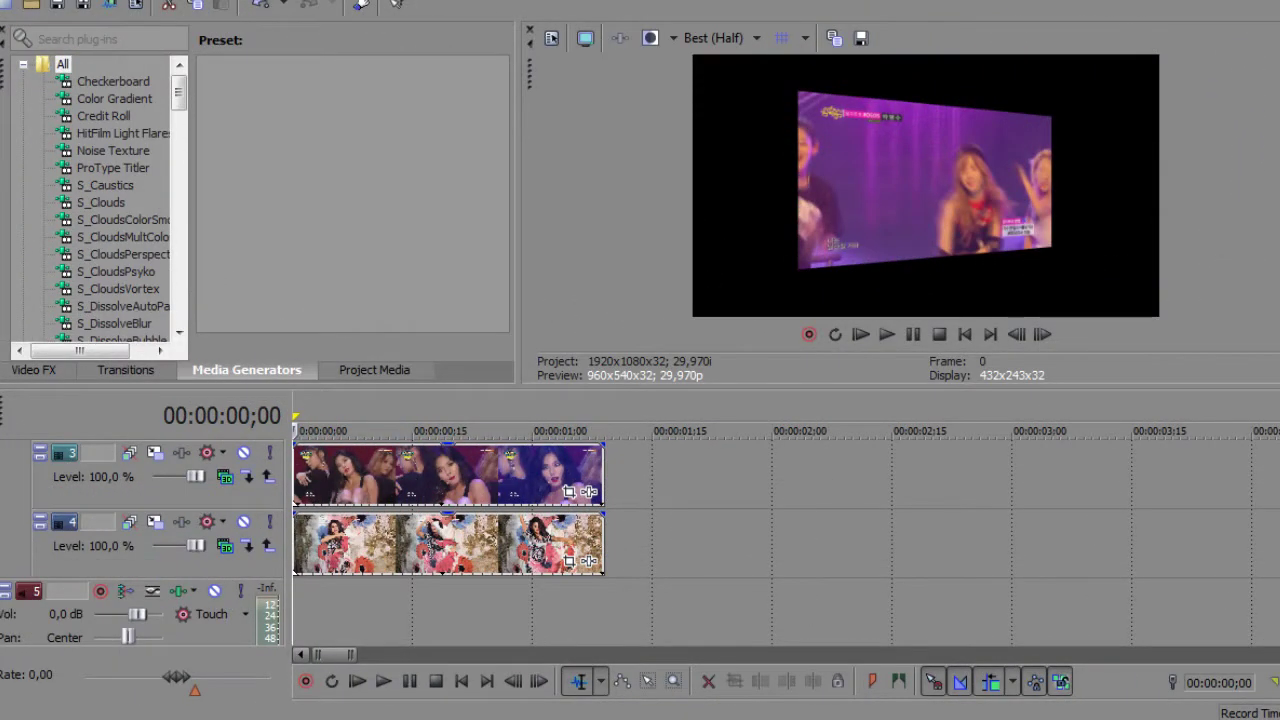
Offset Track 3 in 3D track motion to about X -153.92 and Z 306.24
click(129, 452)
scroll(728, 363, up, 5)
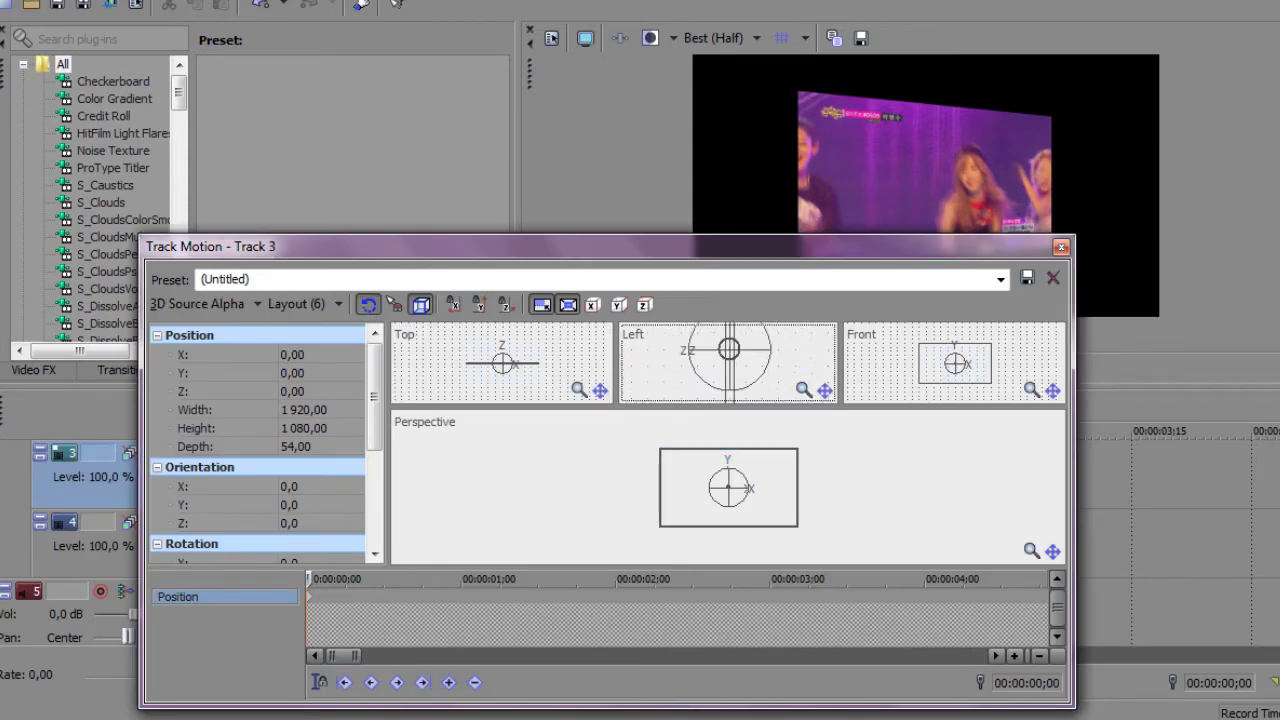
drag(728, 349, 682, 349)
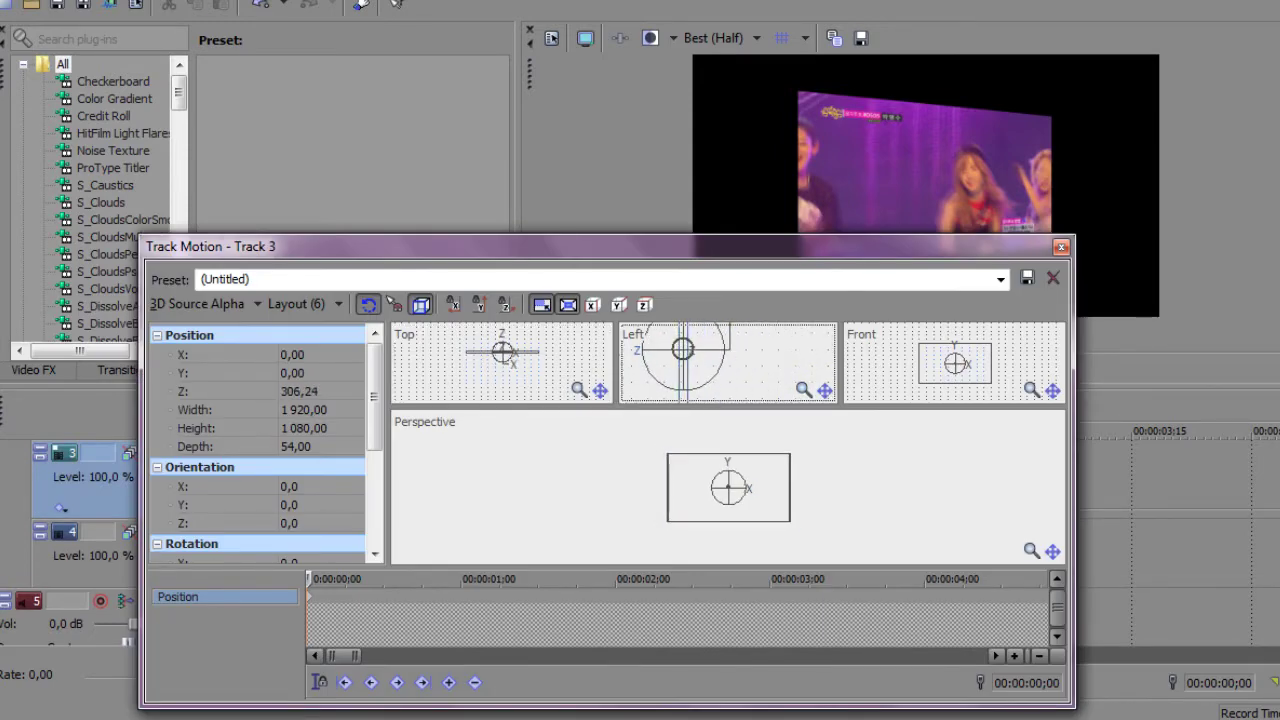
drag(600, 246, 375, 336)
drag(503, 577, 493, 577)
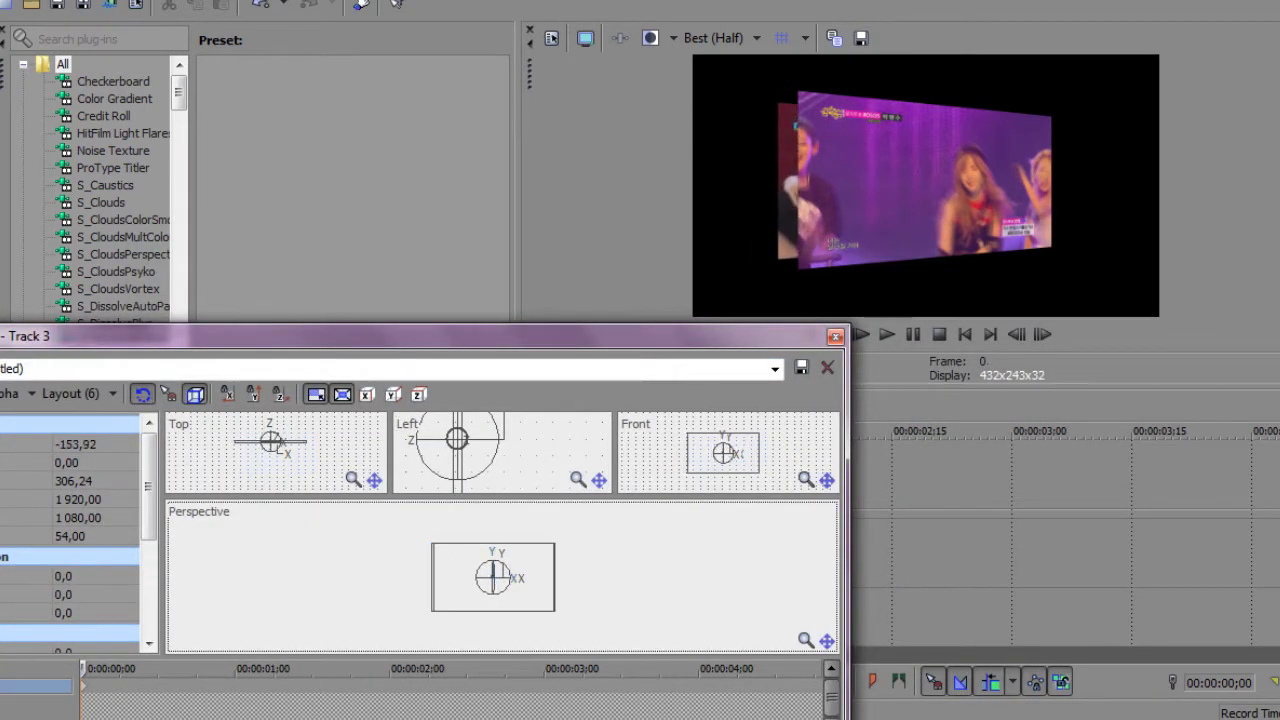
key(alt+F4)
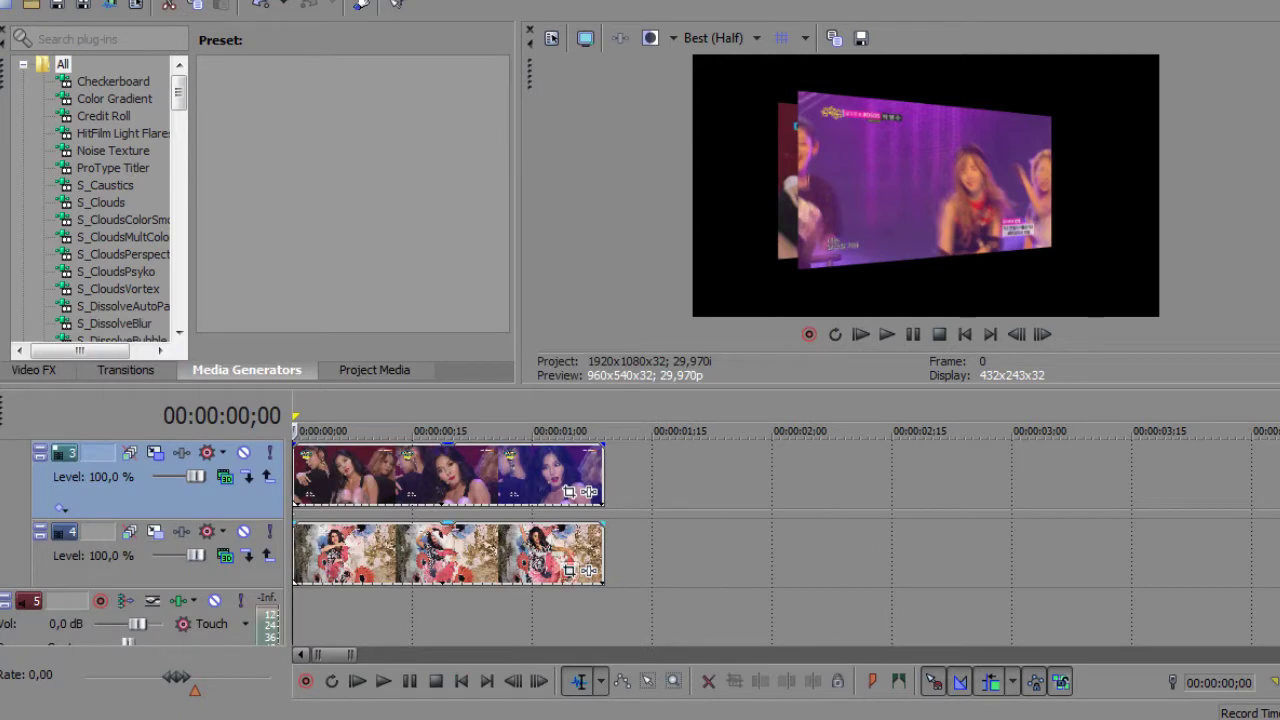
Offset Track 4 in 3D track motion to about X -328.35, Y -8.56 and Z 616.14
click(129, 531)
click(502, 453)
scroll(502, 453, up, 3)
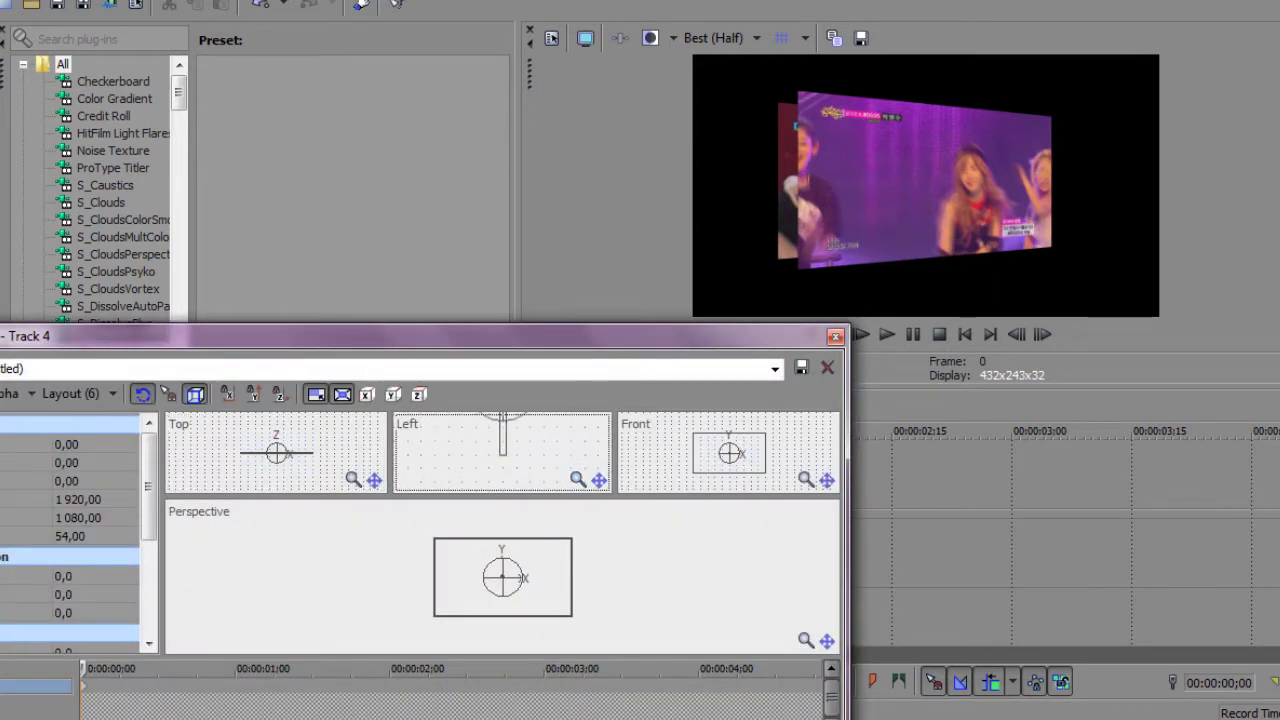
drag(502, 420, 425, 421)
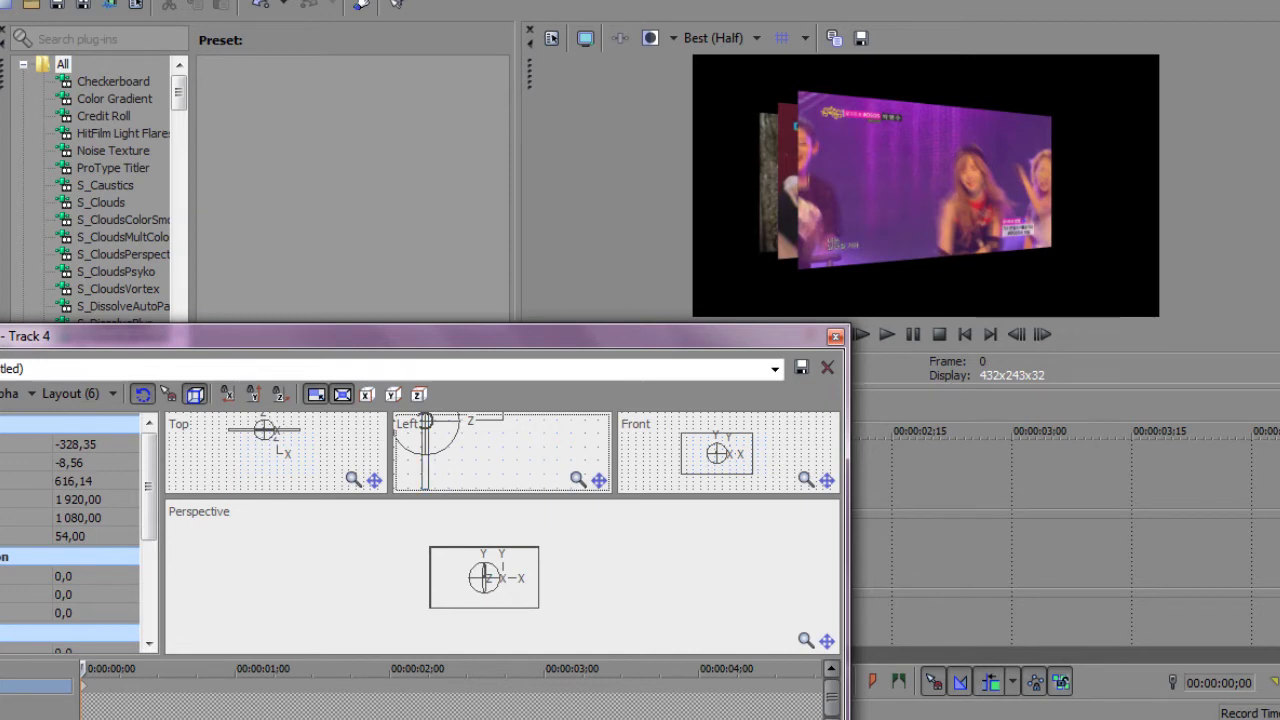
click(835, 336)
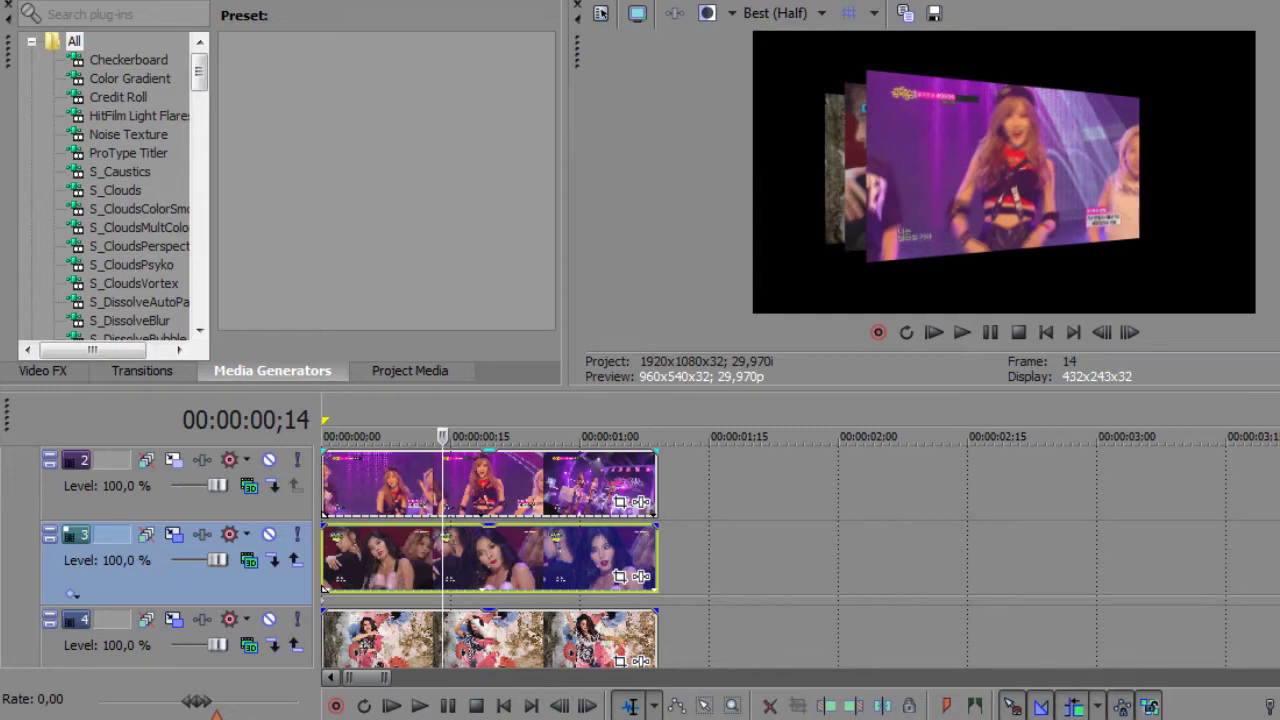
Add a track motion keyframe to Track 2 at frame 14
click(146, 459)
drag(20, 337, 20, 168)
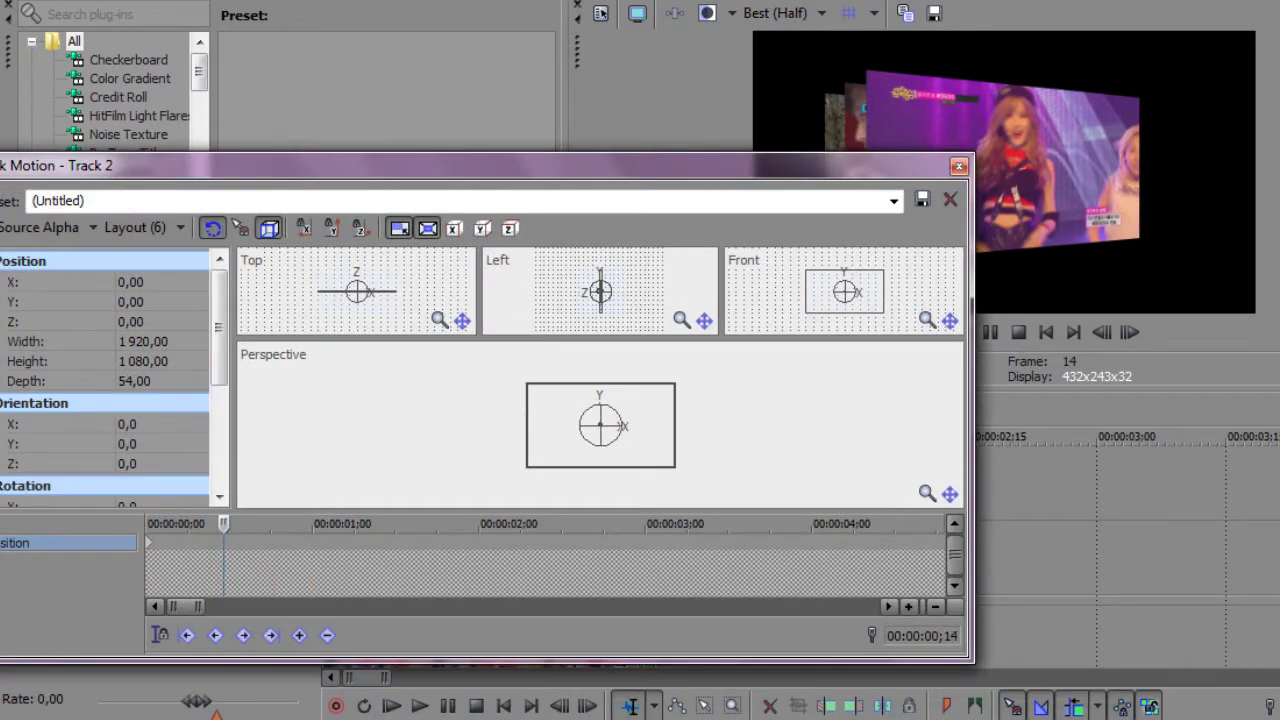
drag(20, 166, 404, 240)
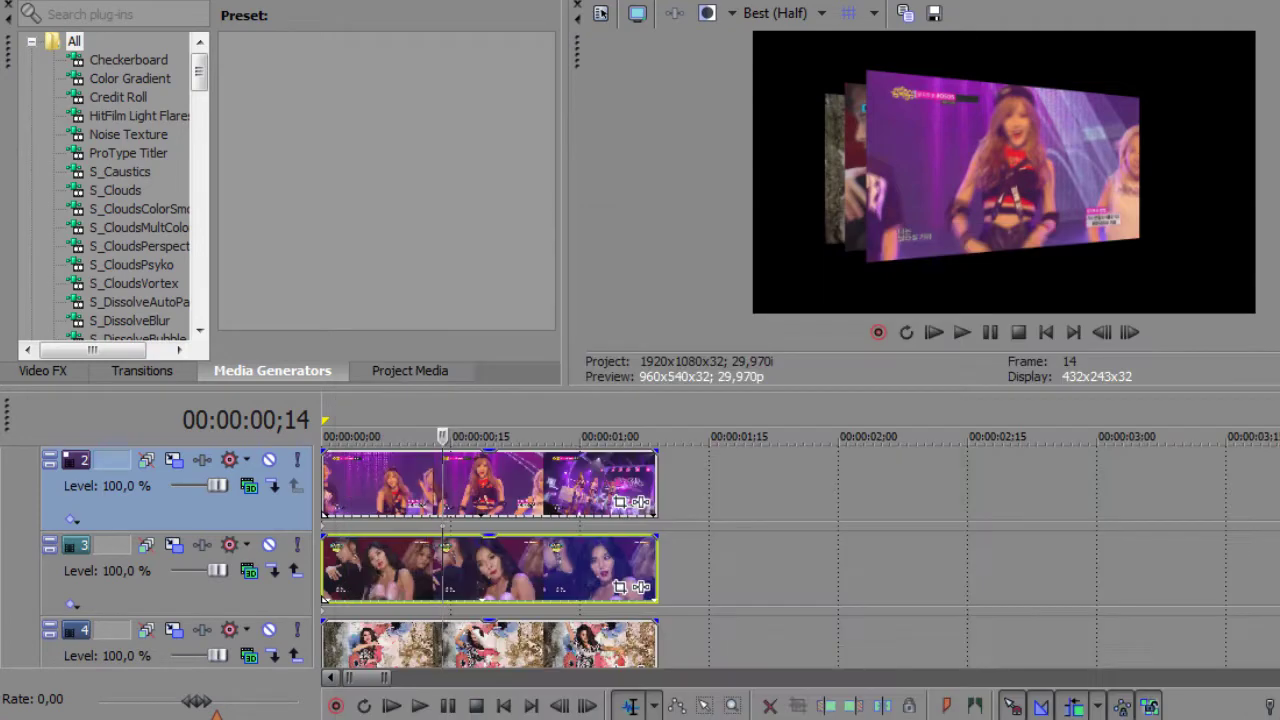
key(alt+F4)
Copy Track 4's starting position keyframe from its track motion
scroll(325, 513, down, 1)
click(173, 544)
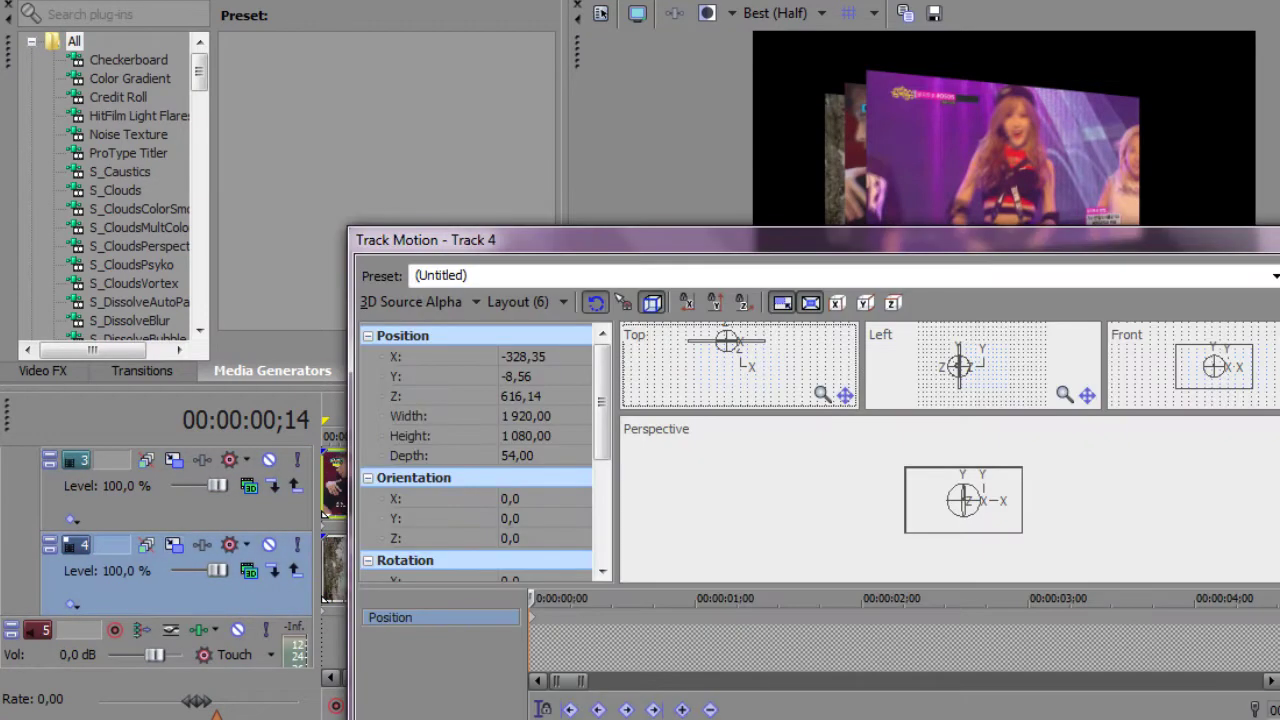
right_click(531, 612)
key(Escape)
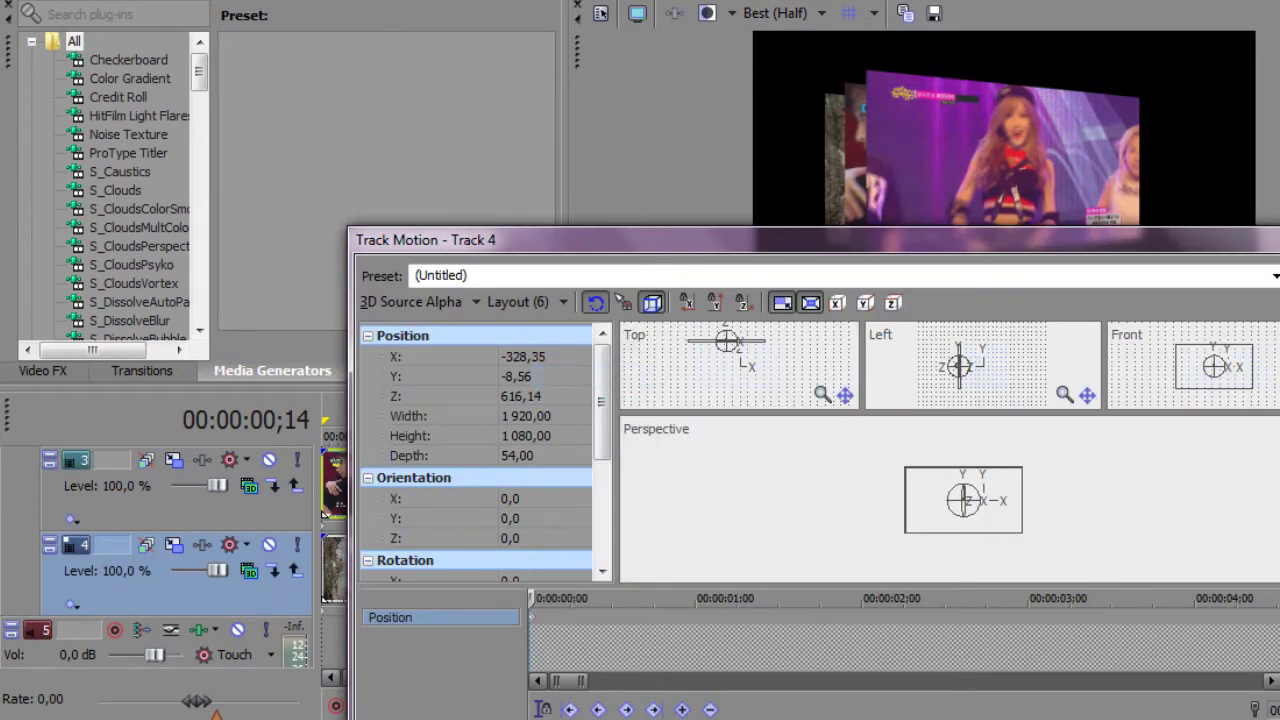
key(alt+F4)
Paste the copied Track 4 position onto Track 2's motion keyframe at frame 14
scroll(490, 557, up, 1)
click(146, 544)
right_click(606, 612)
click(649, 403)
Raise Track 2 vertically at frame 7 with a new motion keyframe, and play back the animation
drag(370, 241, 438, 612)
click(626, 600)
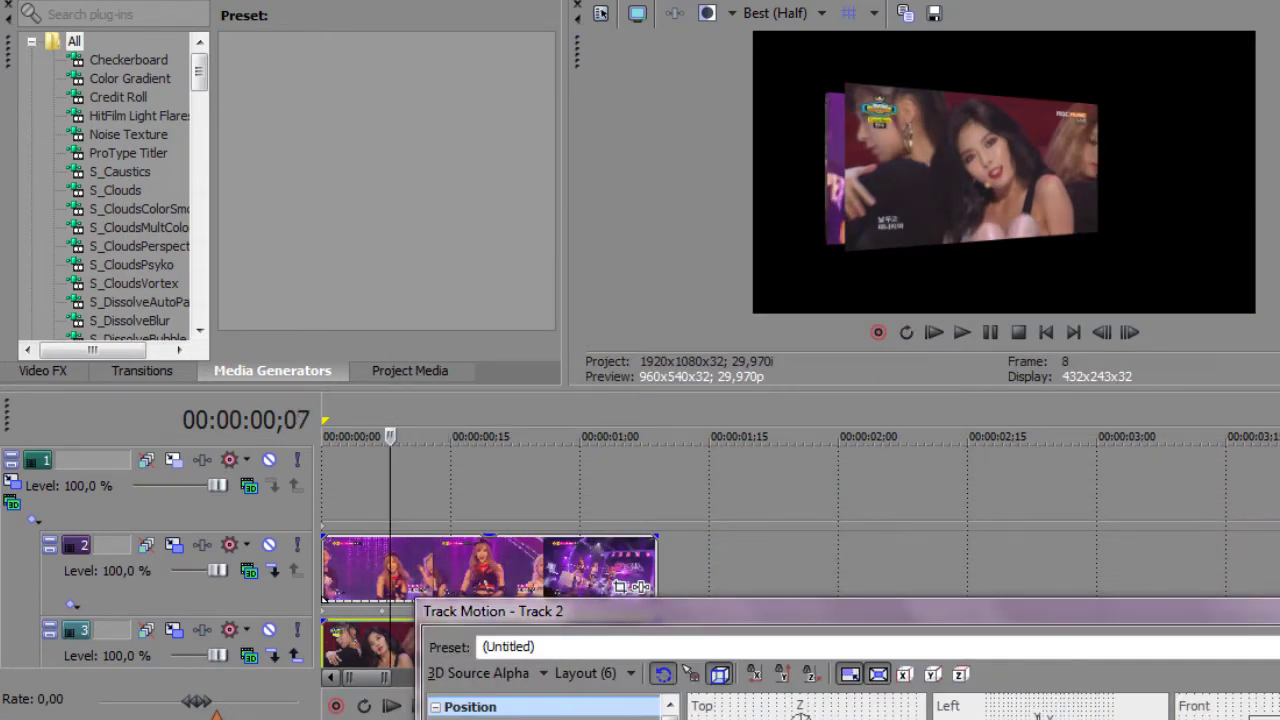
drag(438, 612, 246, 298)
drag(851, 558, 847, 489)
key(alt+F4)
key(space)
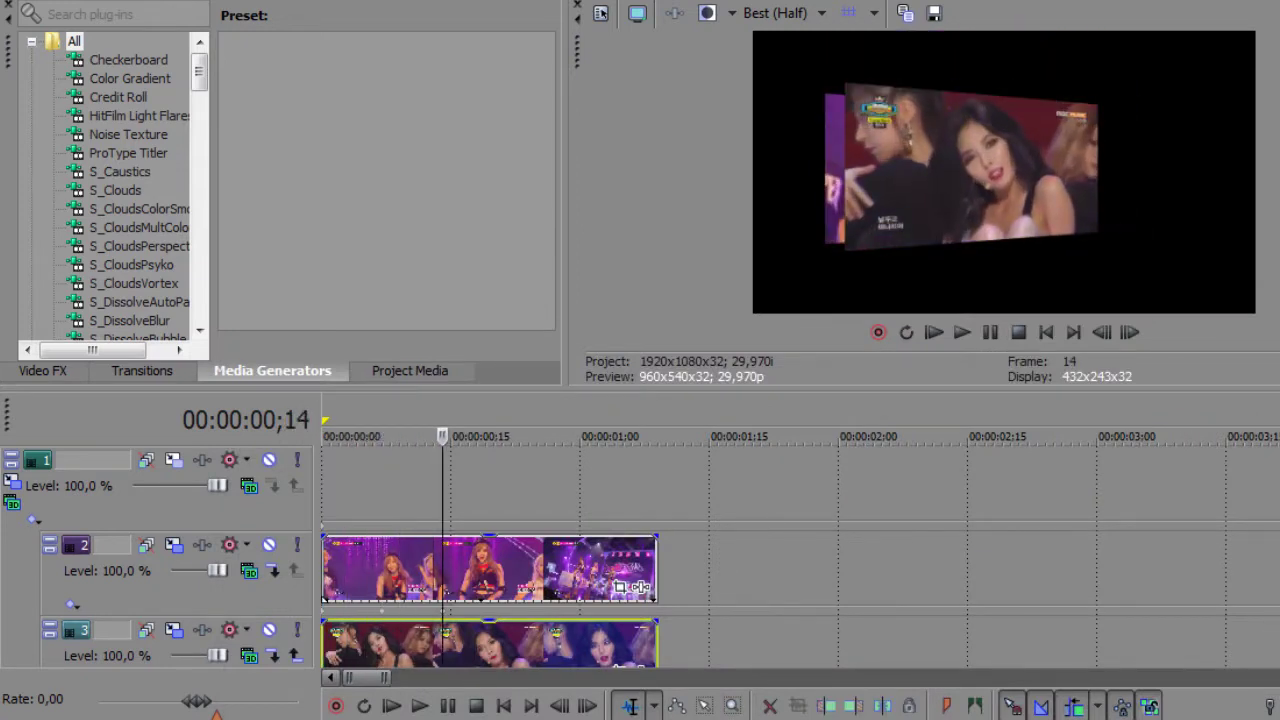
Copy Track 2's starting position keyframe from its track motion
key(Down)
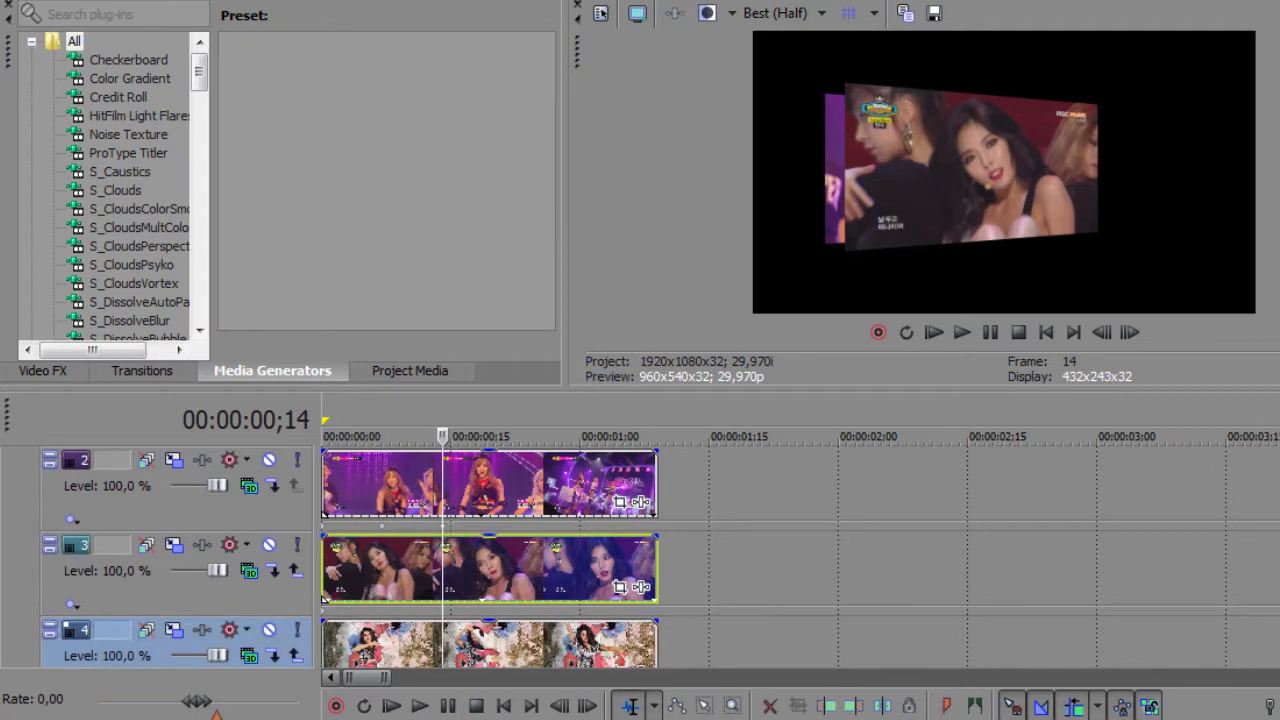
click(146, 459)
right_click(410, 675)
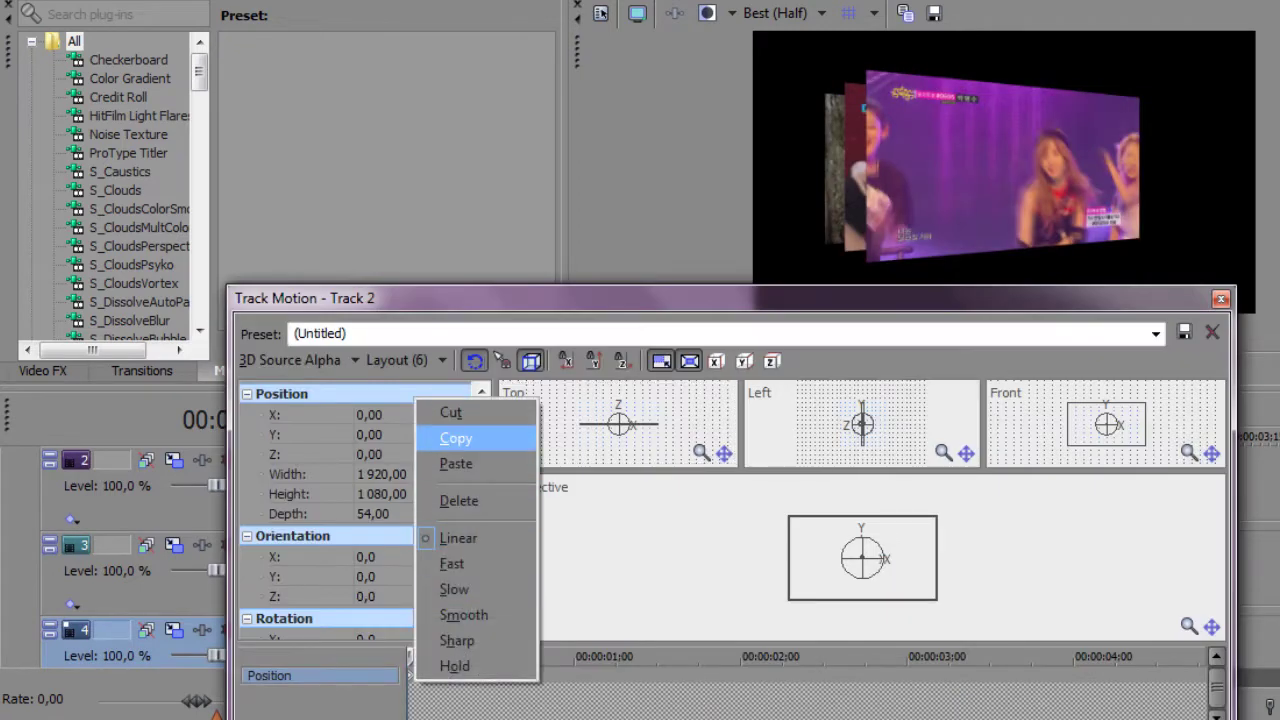
click(455, 438)
key(Escape)
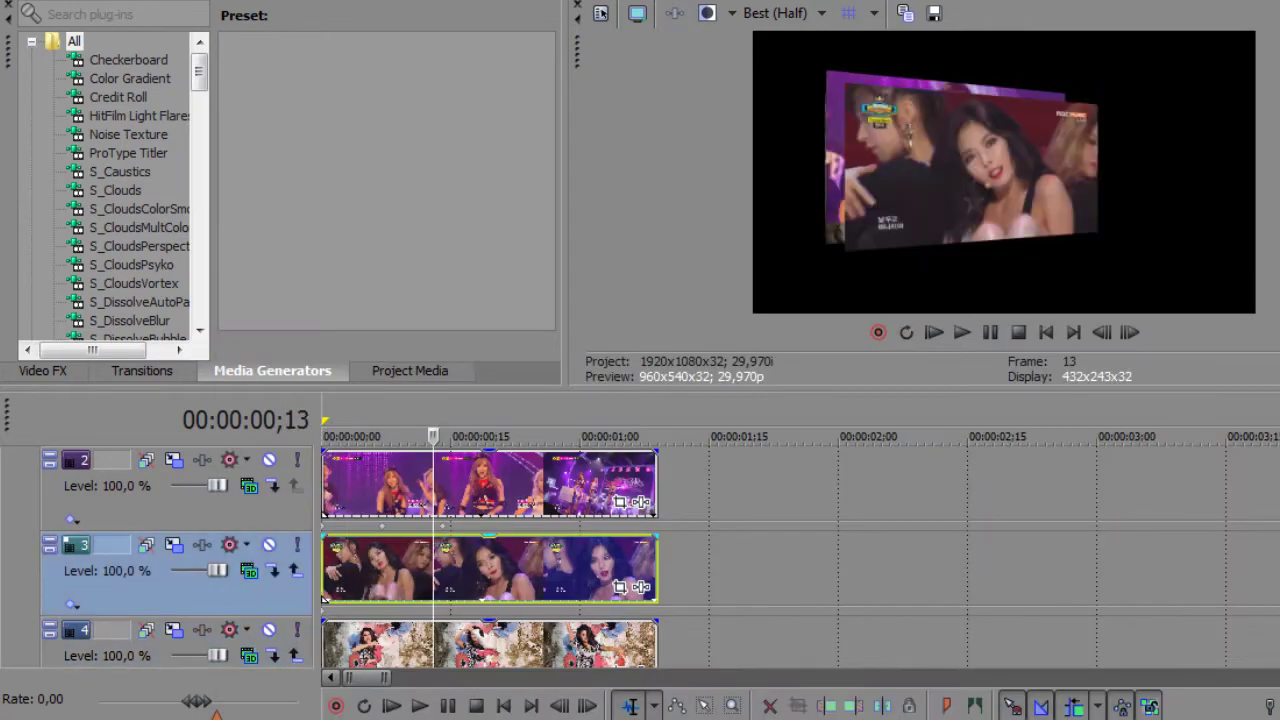
Add a Track 3 position keyframe at frame 14 and paste Track 2's copied starting position into it
click(323, 513)
click(72, 518)
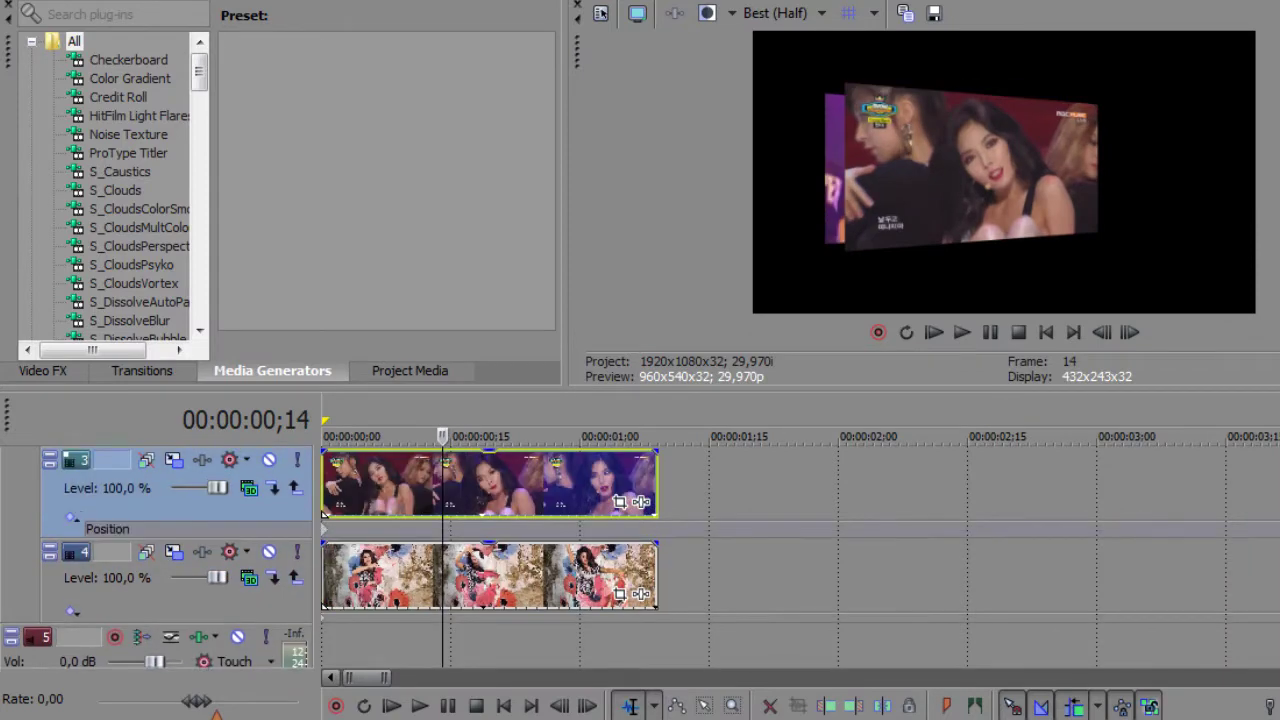
right_click(443, 530)
click(480, 540)
double_click(443, 529)
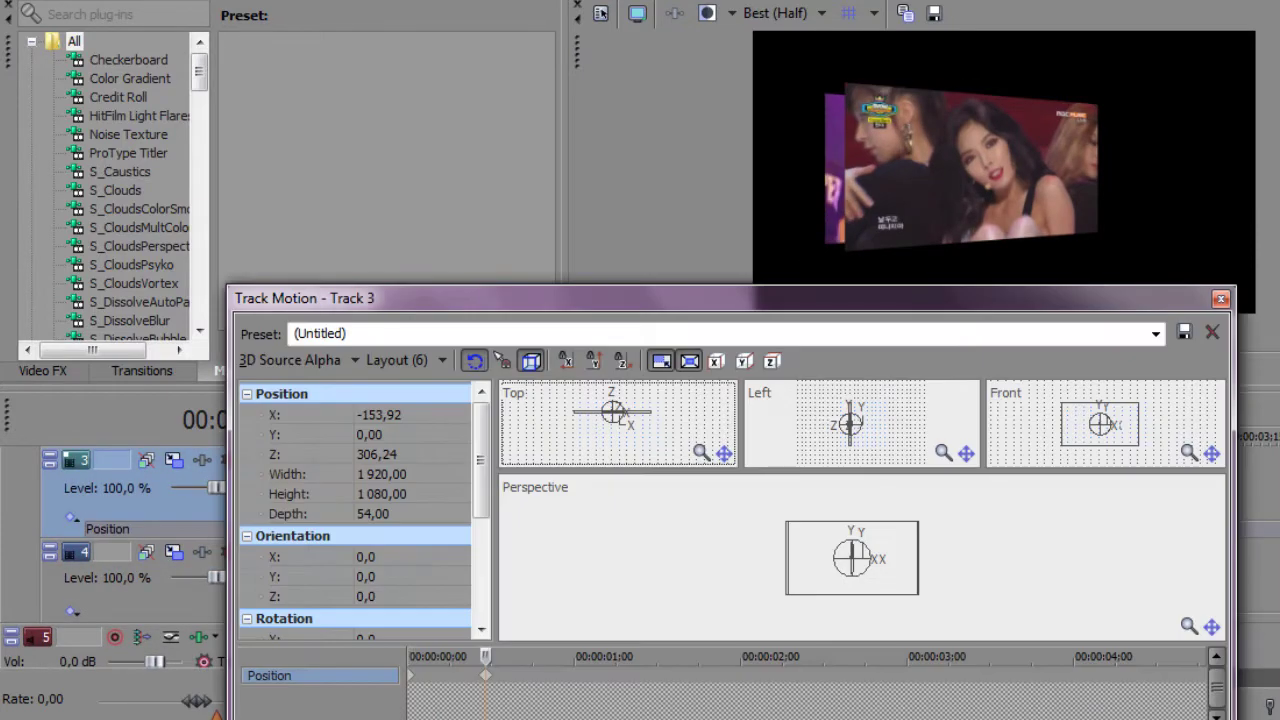
right_click(485, 675)
click(530, 500)
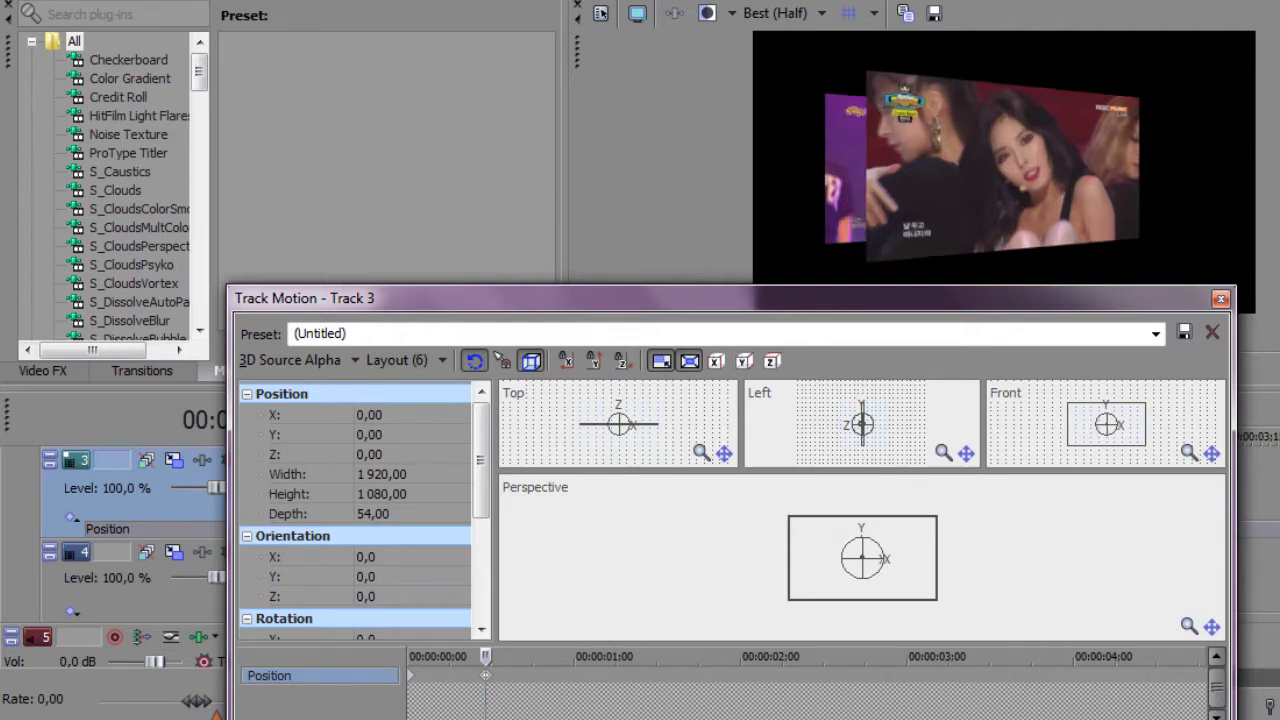
Copy Track 3's starting position keyframe and close its track motion
right_click(412, 675)
click(460, 433)
click(1220, 298)
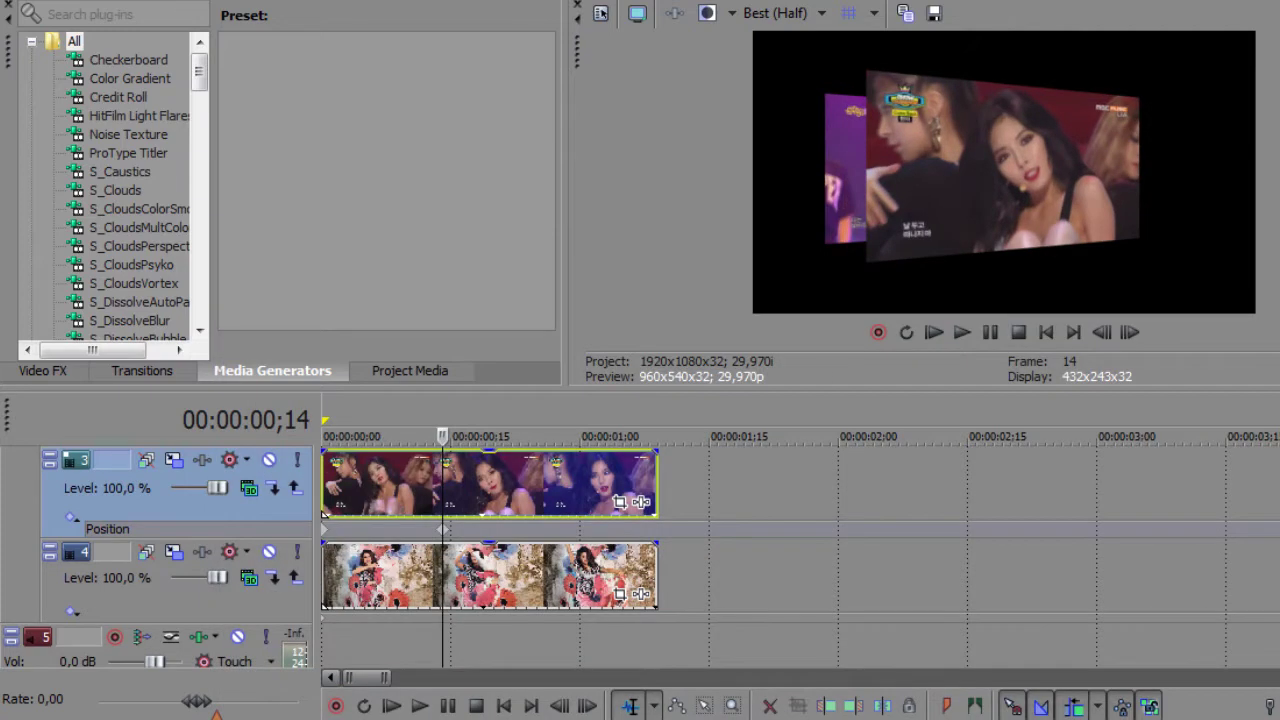
Add a Track 4 position keyframe at frame 14 and paste Track 3's copied starting position into it
key(Down)
right_click(443, 613)
click(510, 580)
click(146, 544)
right_click(486, 675)
click(528, 460)
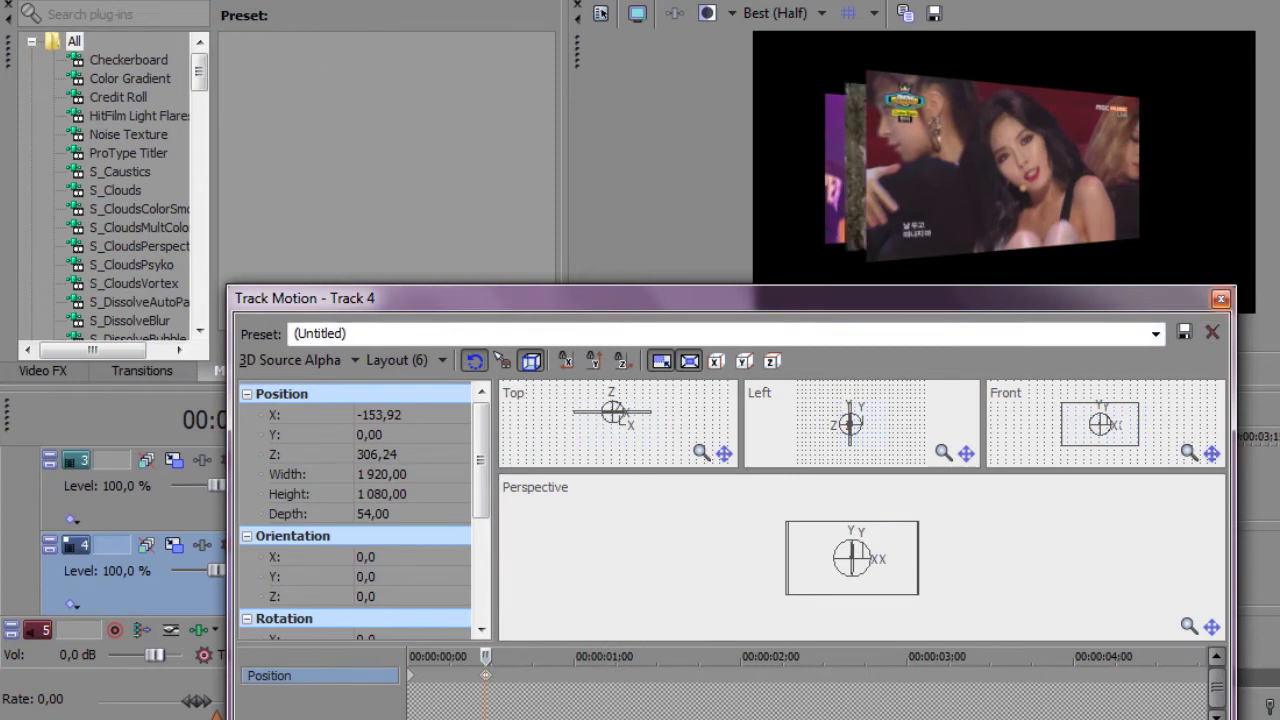
click(1220, 298)
Move the playhead to 00:00:00;28 and add a position keyframe there on Track 2
scroll(325, 513, up, 2)
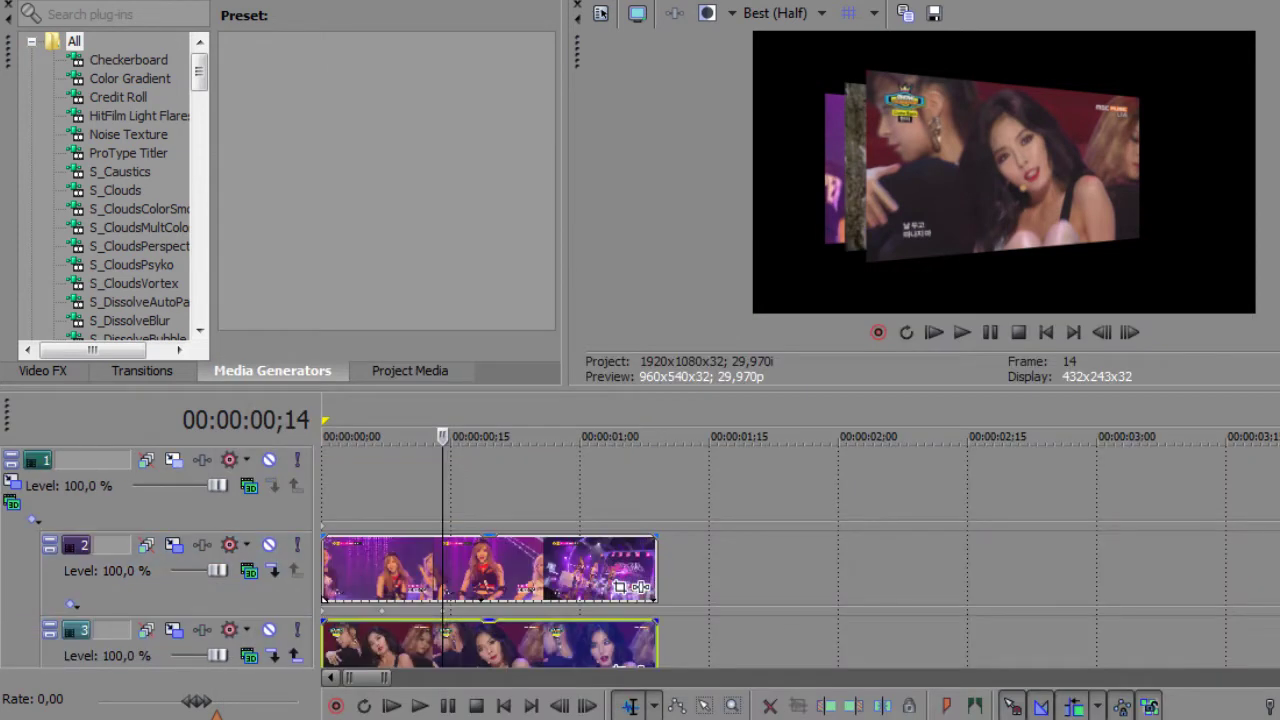
click(562, 570)
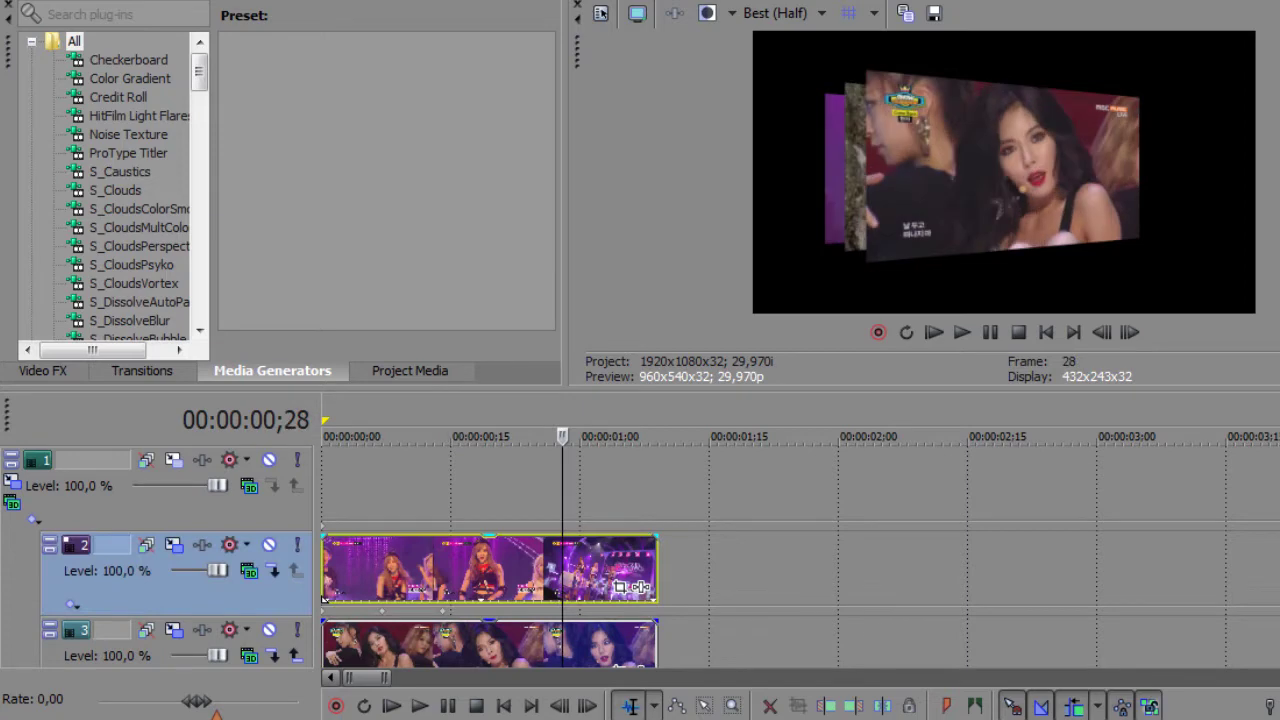
scroll(490, 560, down, 1)
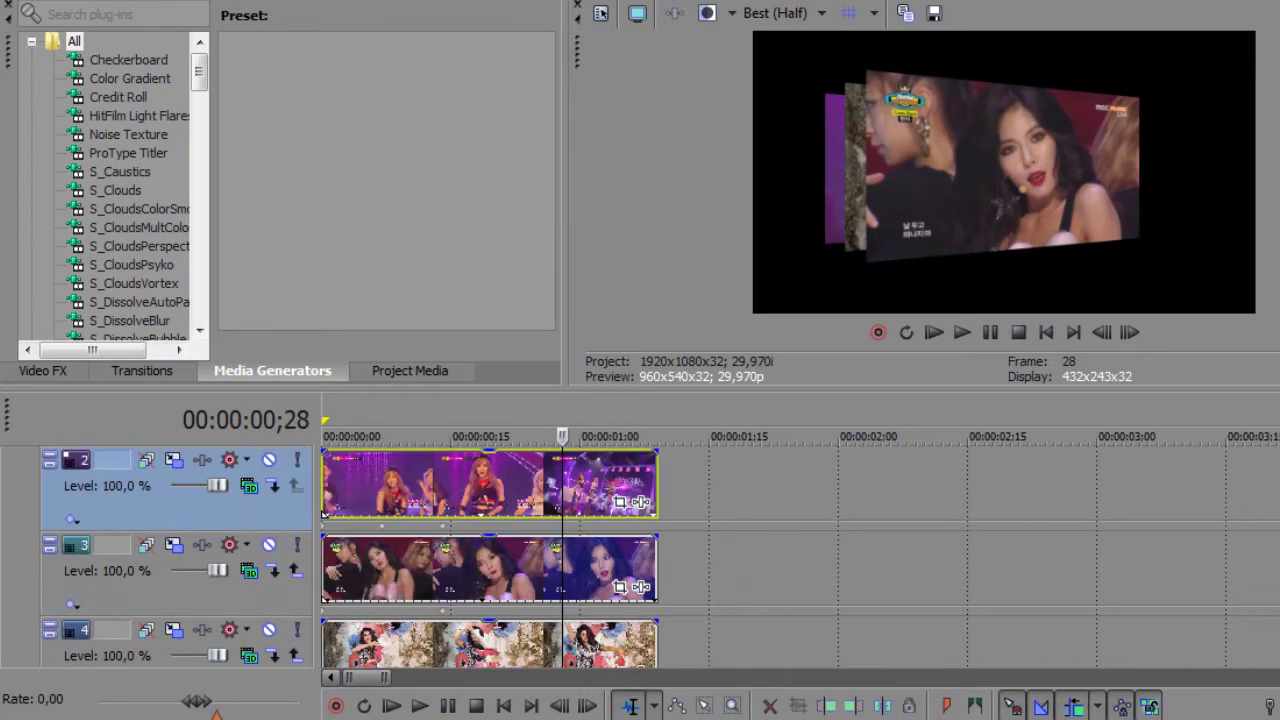
click(72, 519)
right_click(563, 535)
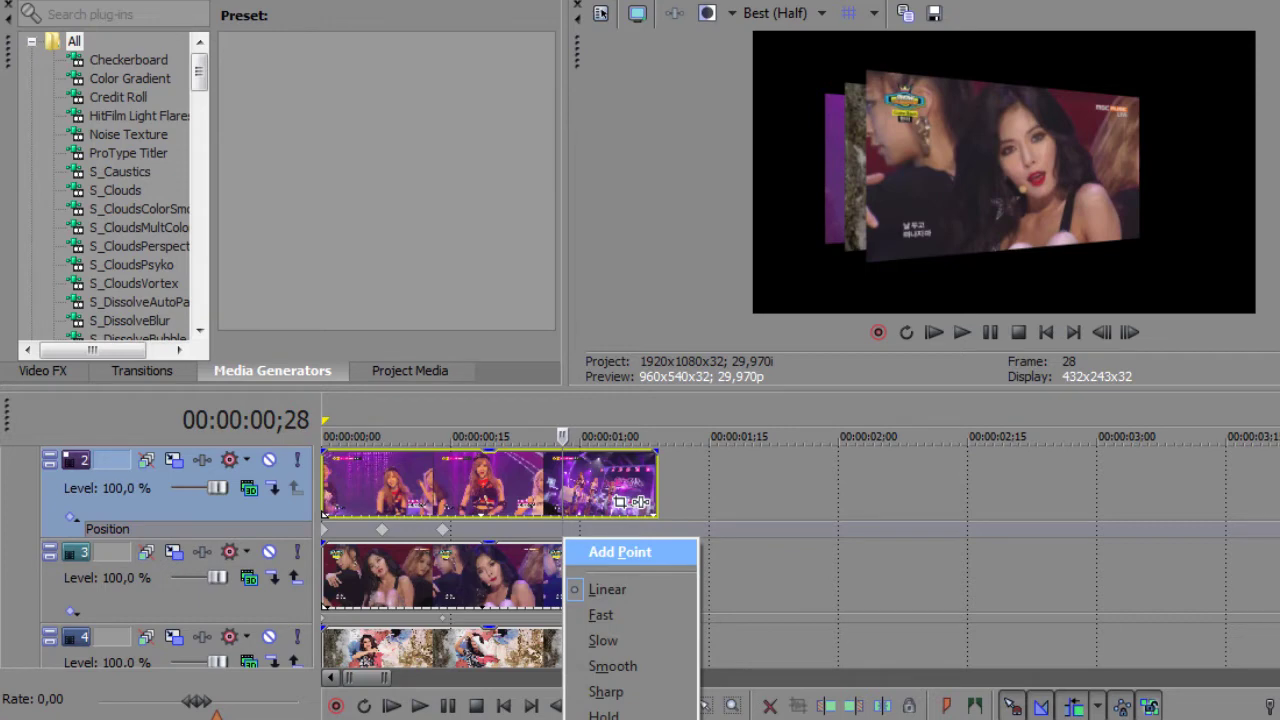
click(72, 519)
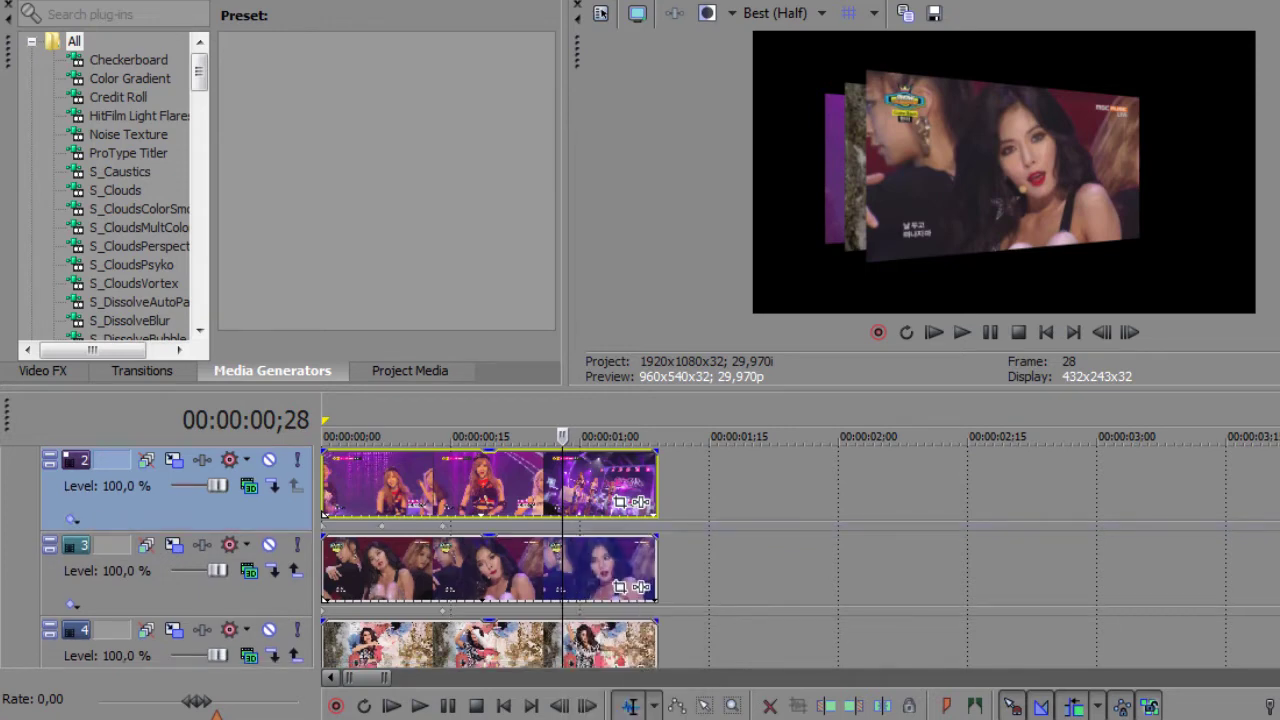
Add a position keyframe on Track 3 at 00:00:00;28
click(72, 604)
right_click(563, 614)
key(Escape)
click(72, 604)
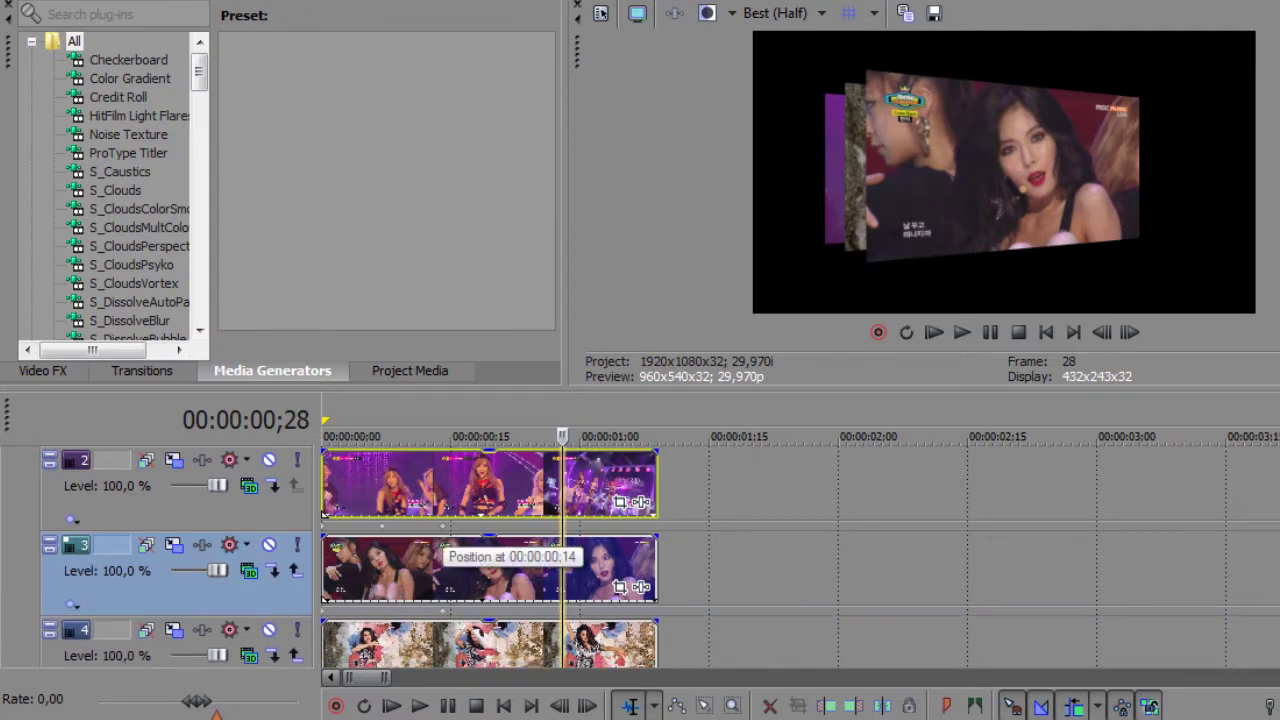
Copy Track 2's motion keyframe at frame 14 and close its track motion
click(146, 459)
right_click(485, 675)
click(530, 434)
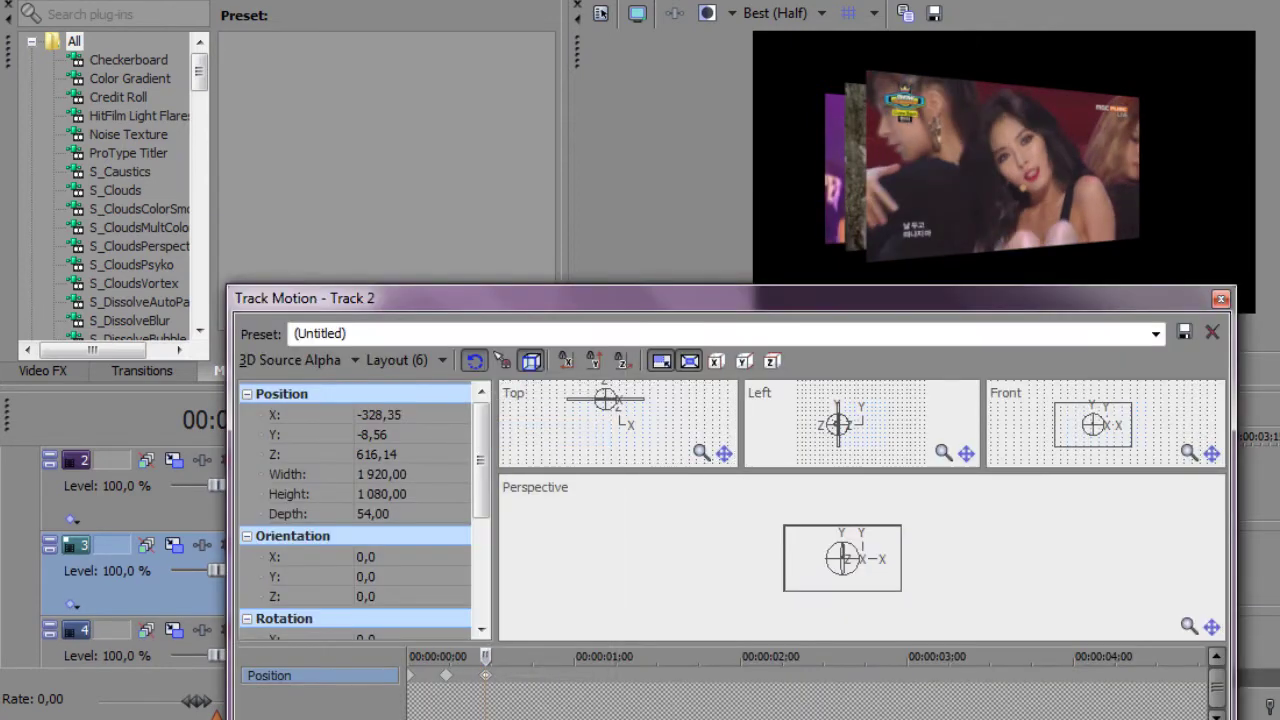
key(Escape)
click(560, 650)
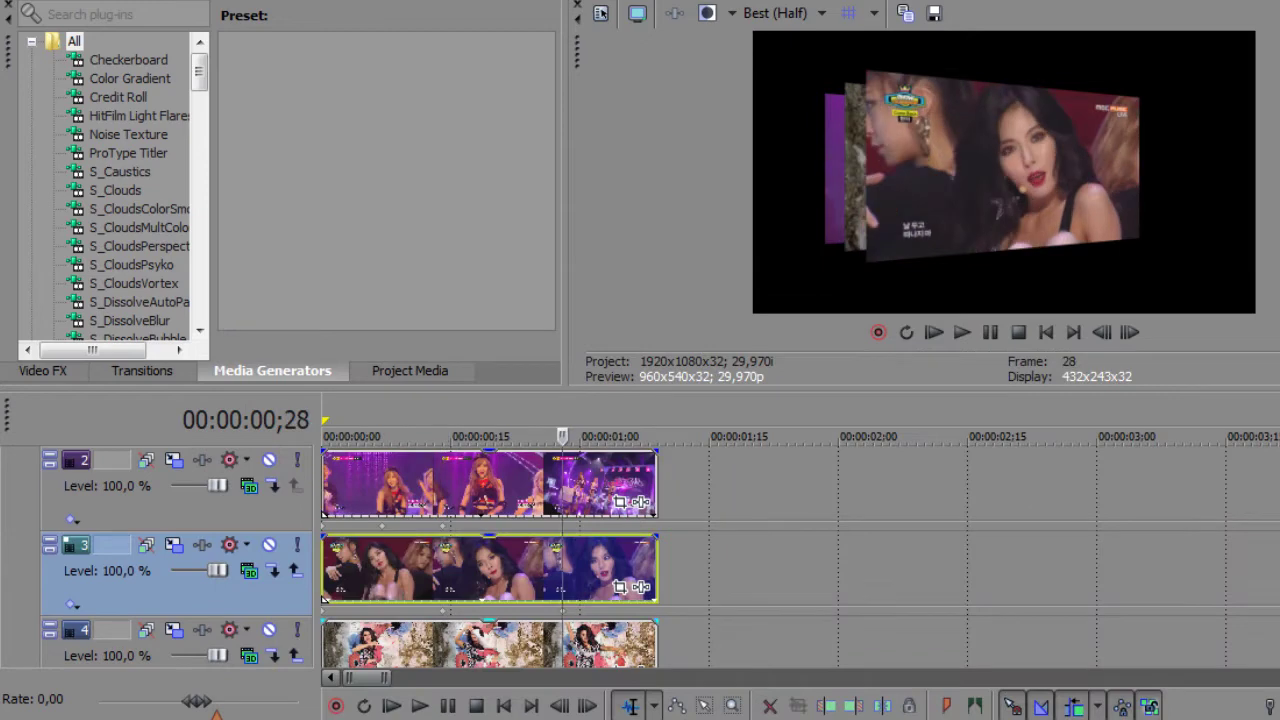
Paste the copied position into Track 3's motion keyframe at 00:00:00;28
click(146, 544)
right_click(562, 675)
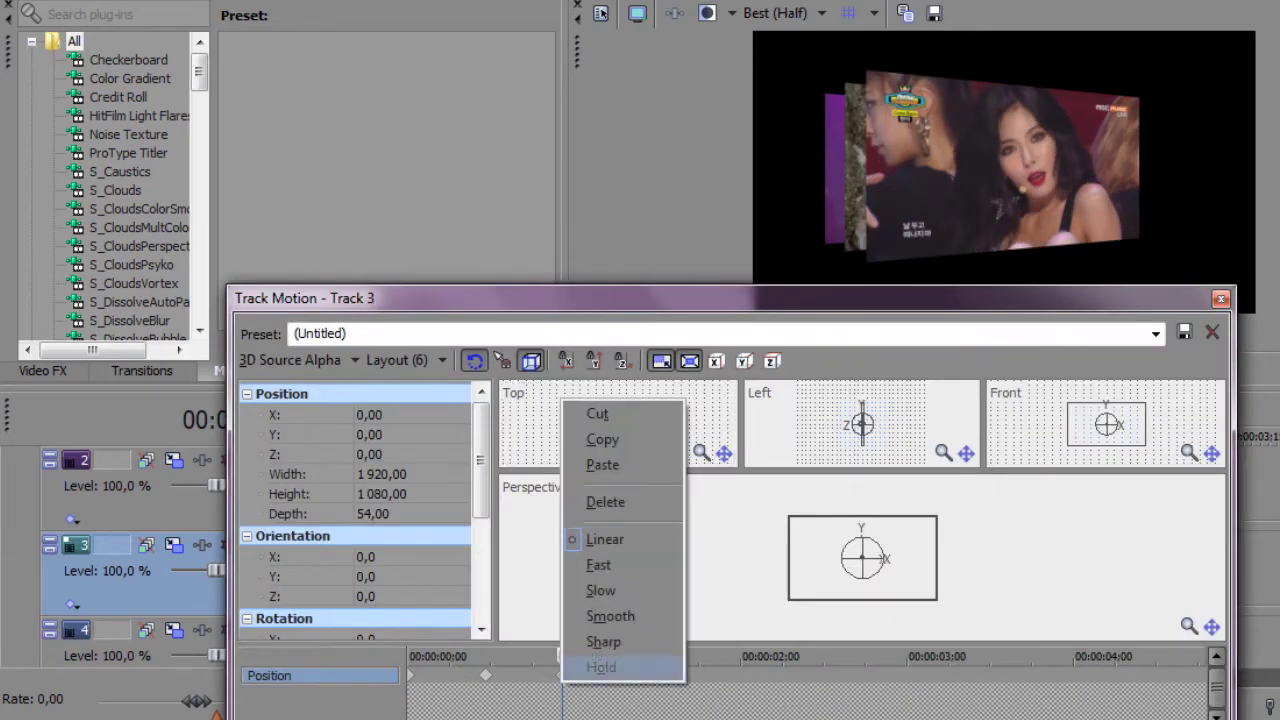
click(602, 464)
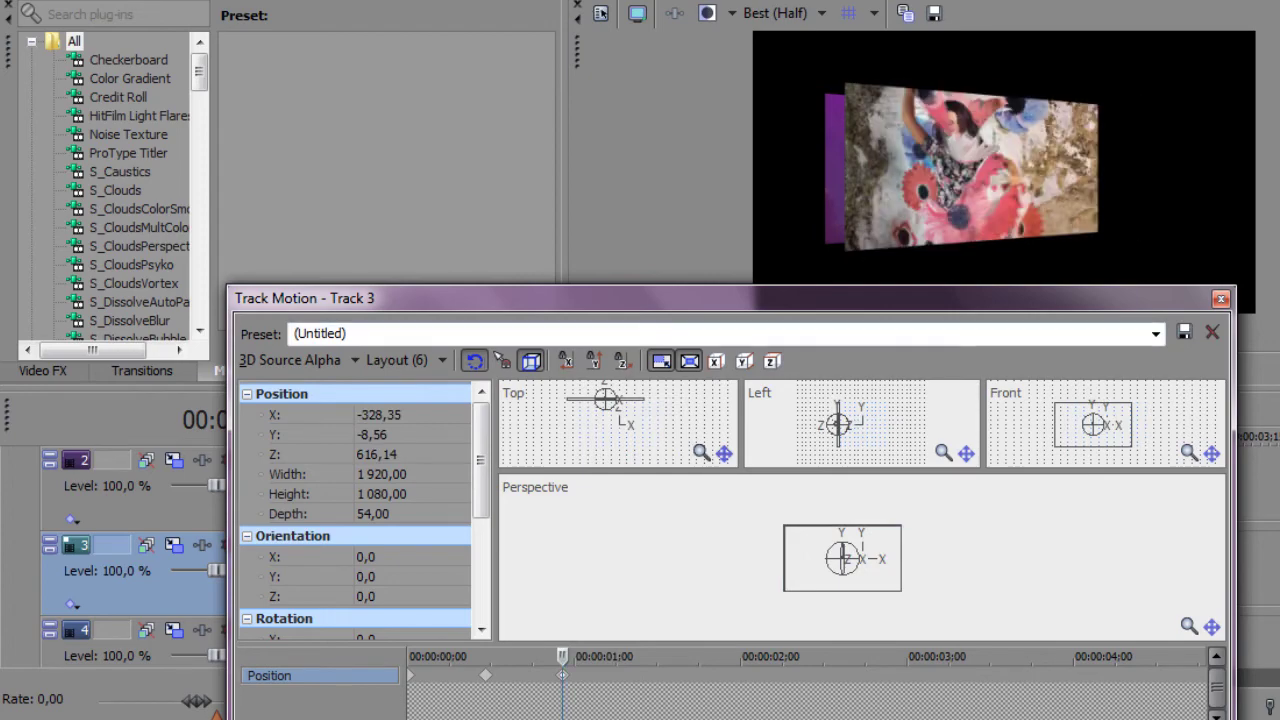
Raise Track 3 to a Y position of about 1125 at 00:00:00;21 in its track motion
drag(700, 298, 648, 214)
drag(510, 572, 471, 572)
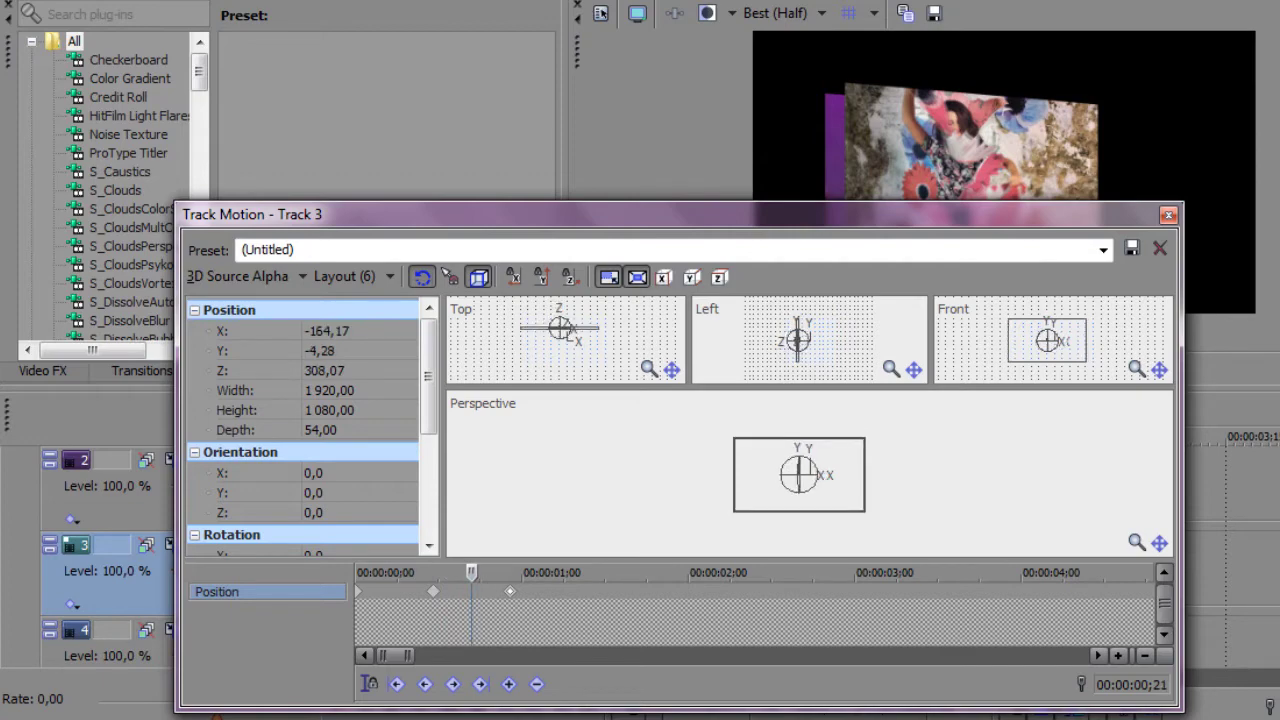
drag(190, 214, 685, 350)
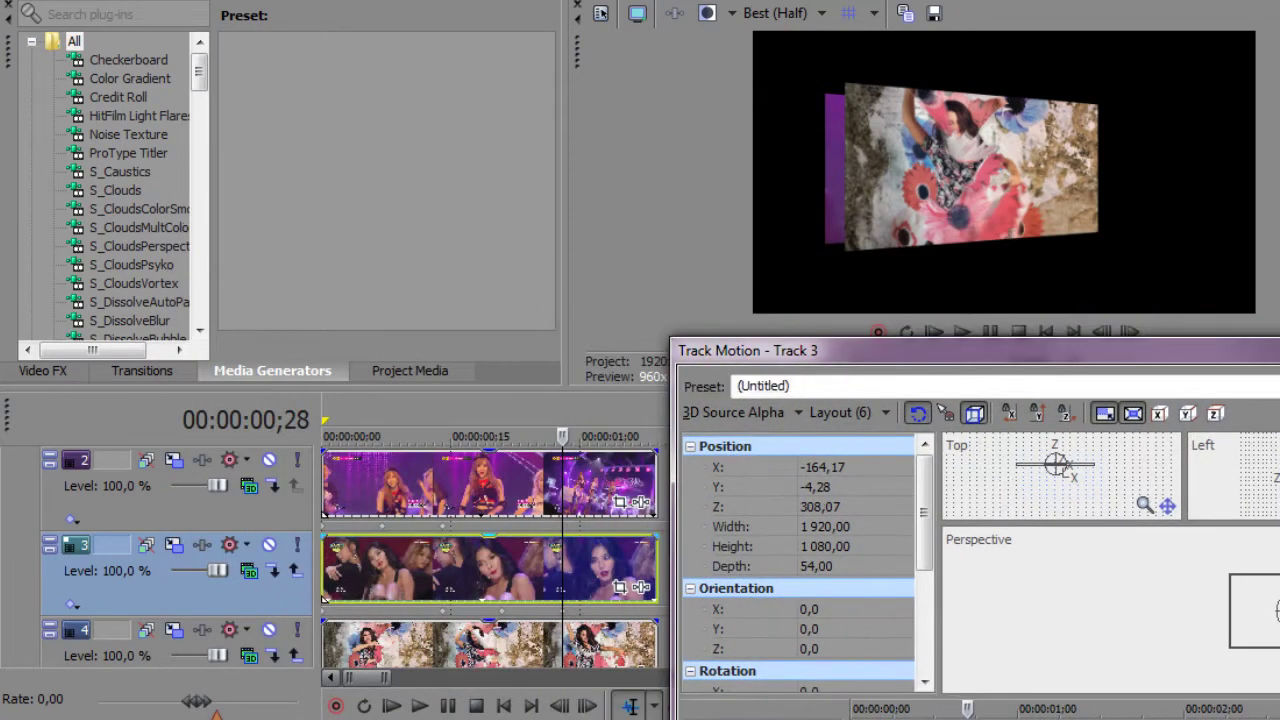
drag(685, 350, 35, 222)
drag(643, 480, 643, 402)
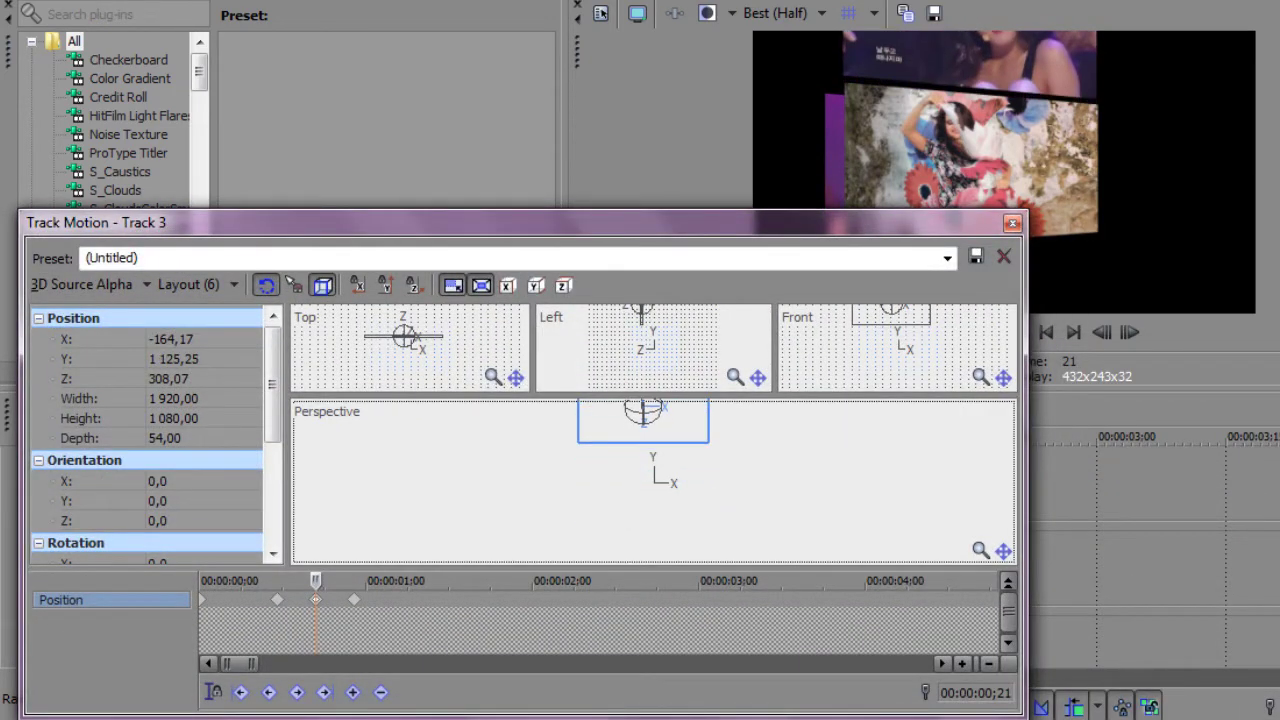
key(Escape)
Return the playhead to 00:00:00;28 and copy Track 3's position keyframe at frame 14
drag(502, 437, 562, 437)
key(Up)
key(Delete)
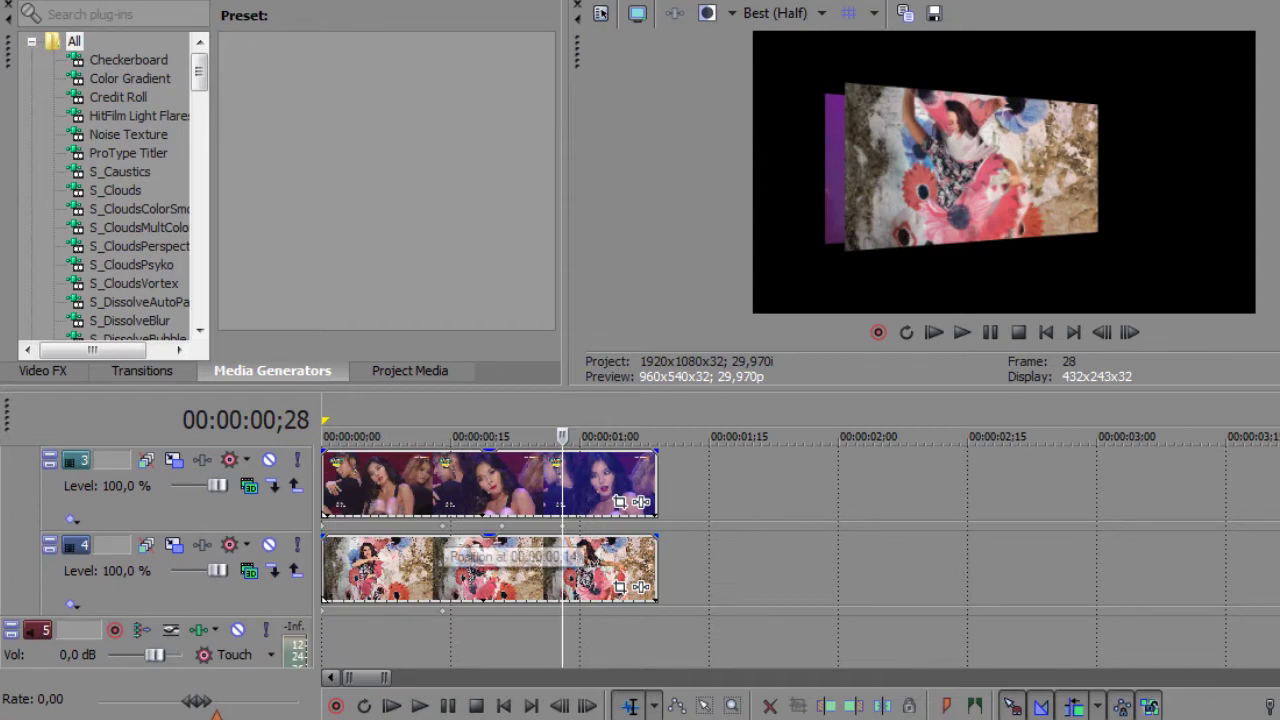
click(146, 459)
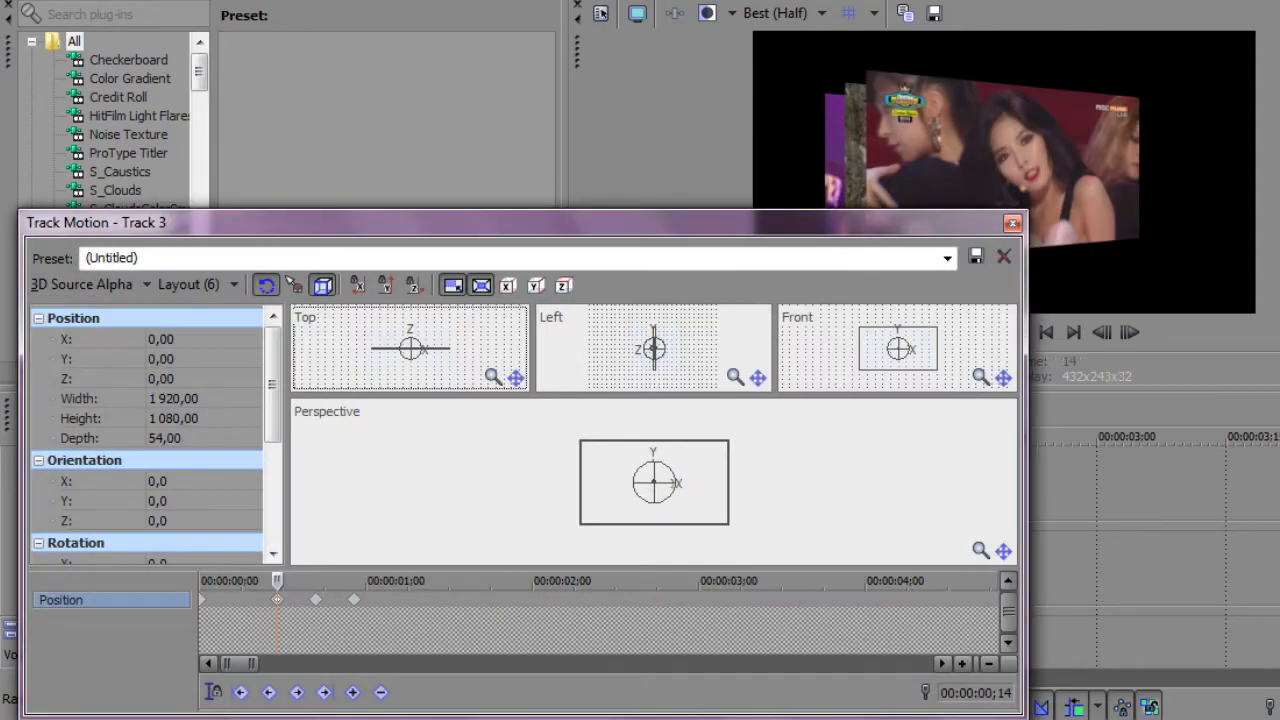
click(354, 599)
right_click(277, 599)
key(Escape)
click(1013, 222)
Add a position keyframe on Track 4 at 00:00:00;28 and paste the copied Track 3 position into it
click(562, 570)
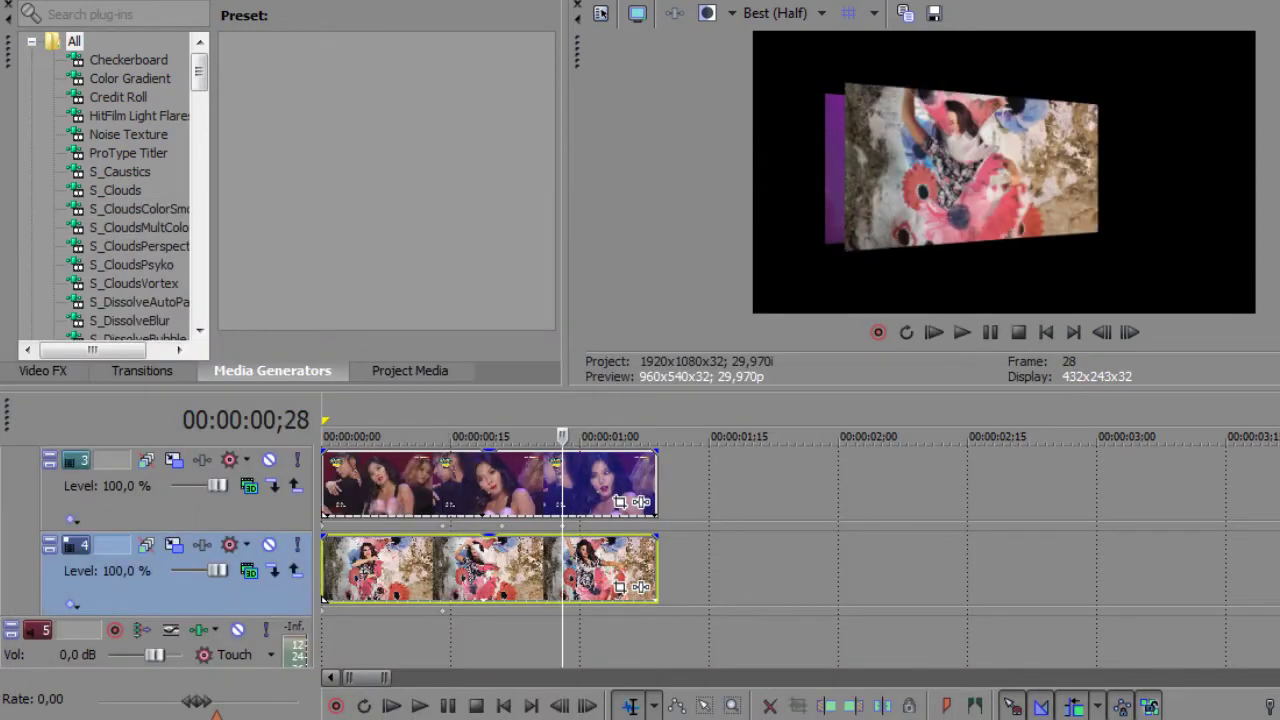
right_click(562, 614)
click(600, 437)
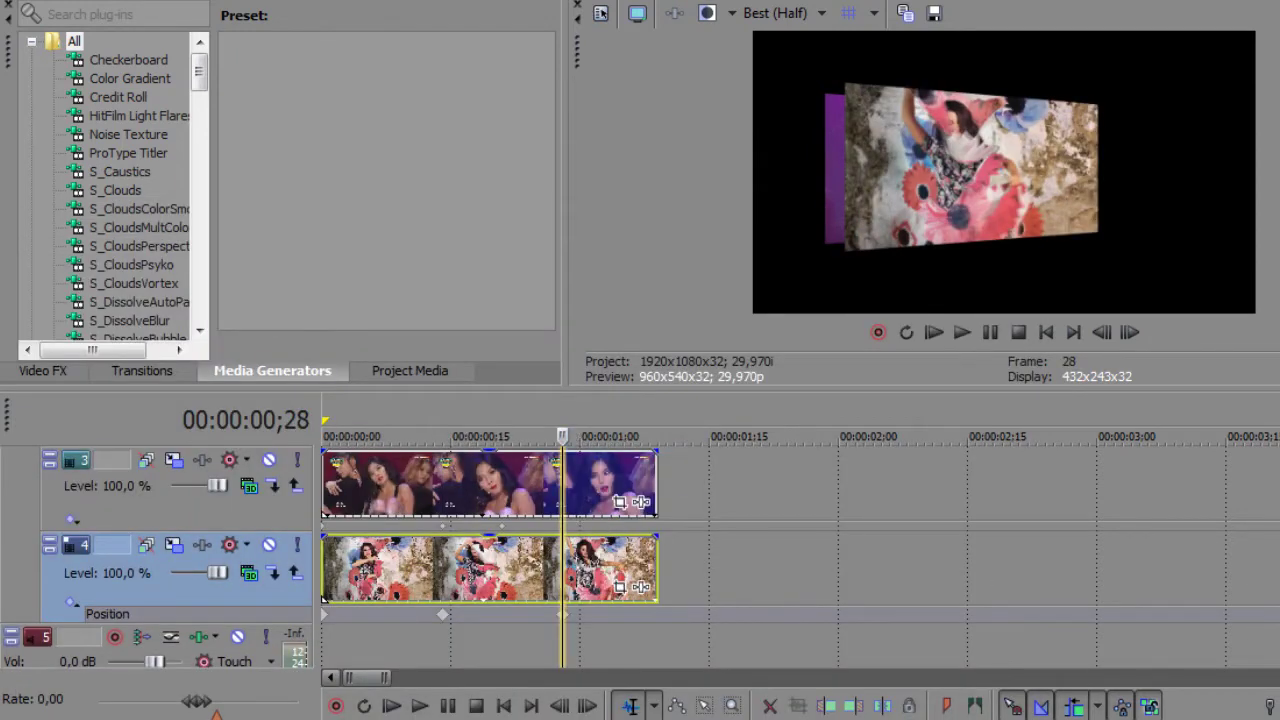
double_click(562, 614)
right_click(354, 599)
click(400, 417)
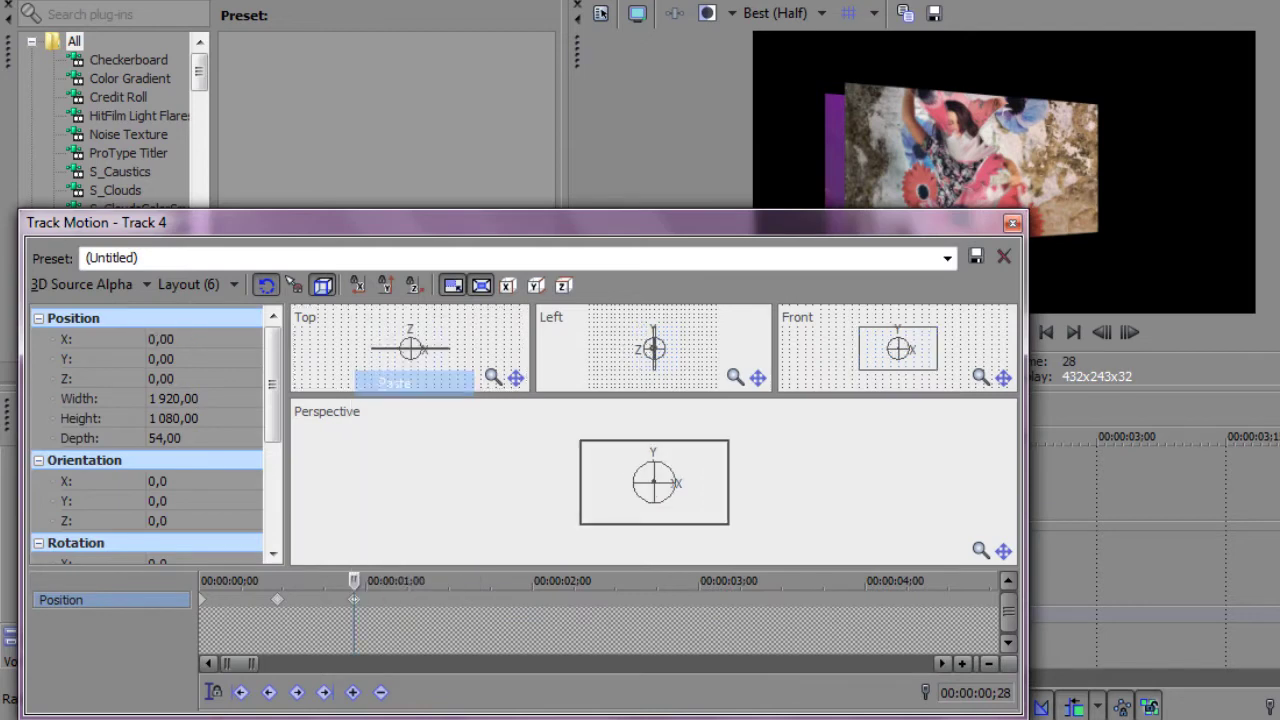
key(alt+F4)
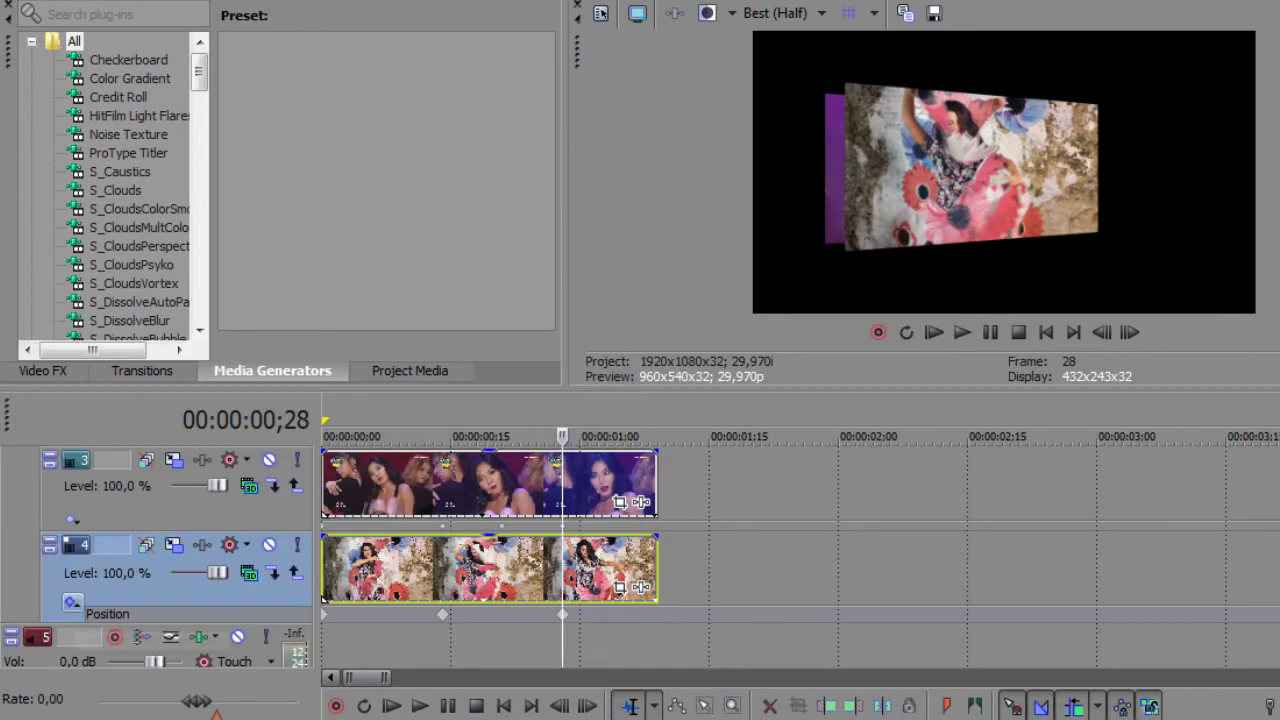
click(72, 601)
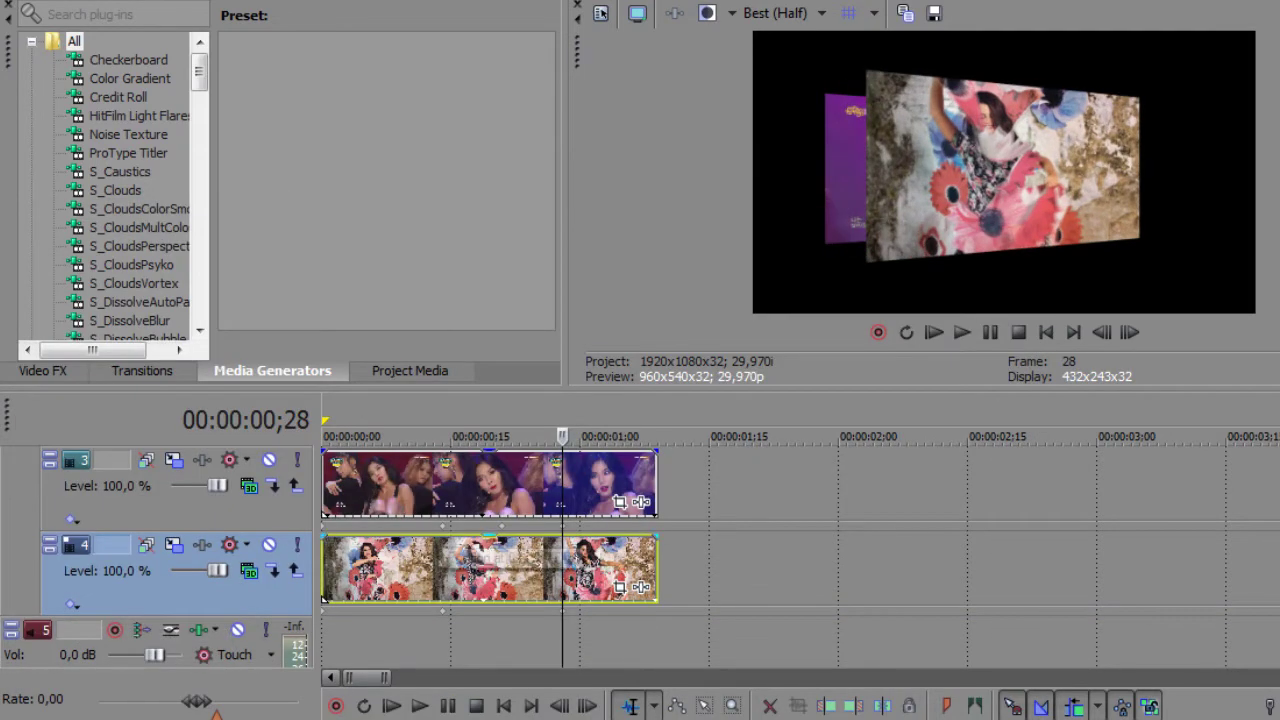
Copy Track 3's starting position keyframe and put the playhead back at 00:00:00;28
key(Home)
click(146, 459)
right_click(202, 600)
click(240, 337)
key(alt+F4)
click(562, 436)
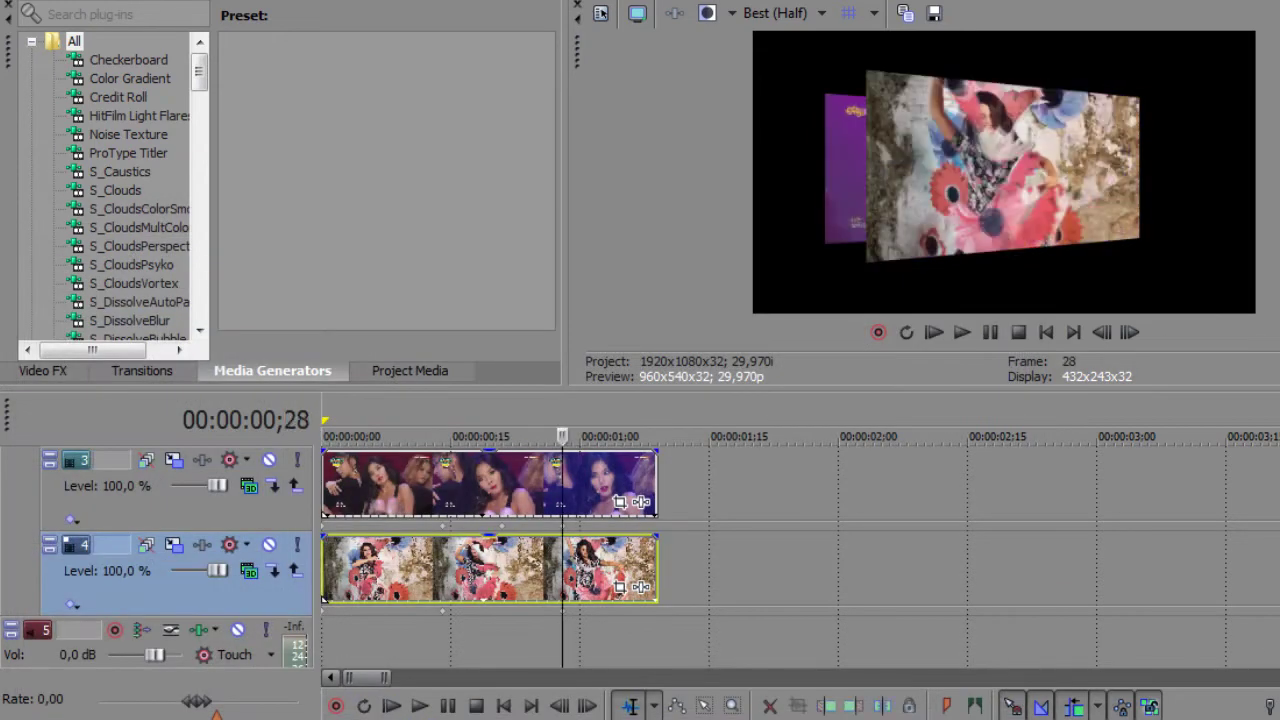
Add a position keyframe on Track 2 at 00:00:00;28 and paste Track 3's copied starting position into it
scroll(490, 555, up, 2)
click(72, 604)
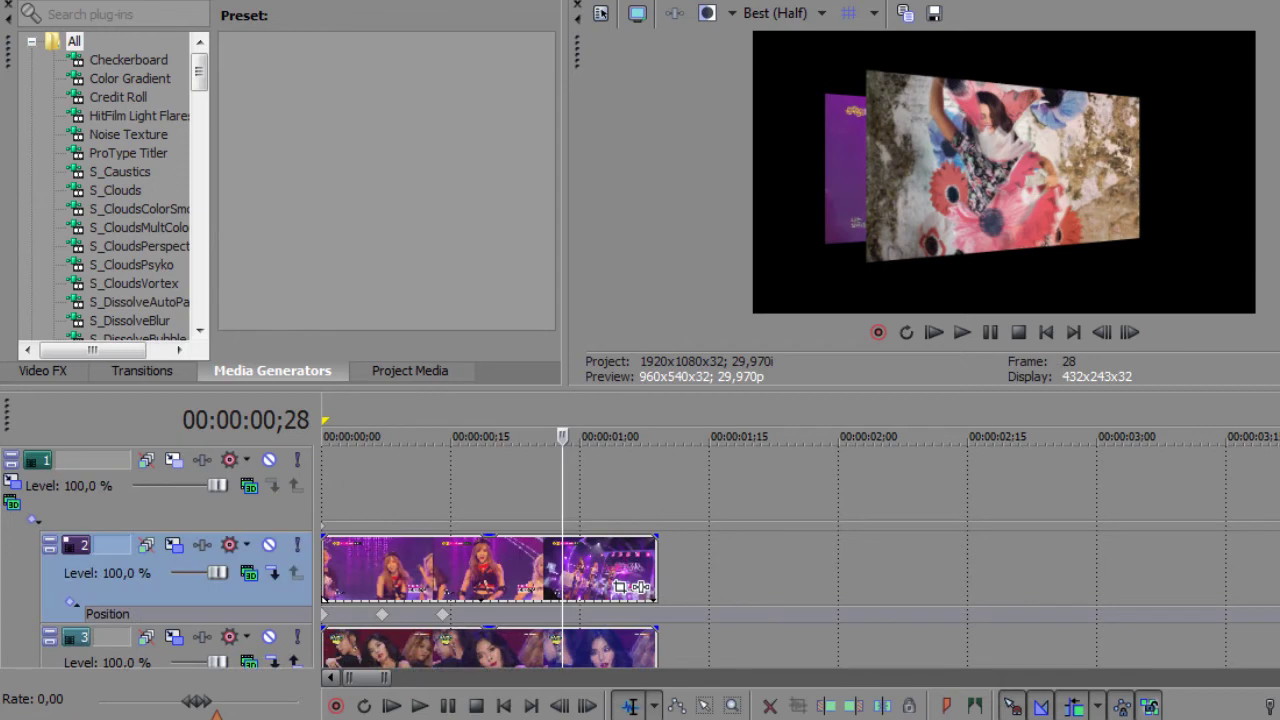
right_click(562, 612)
click(590, 431)
double_click(562, 614)
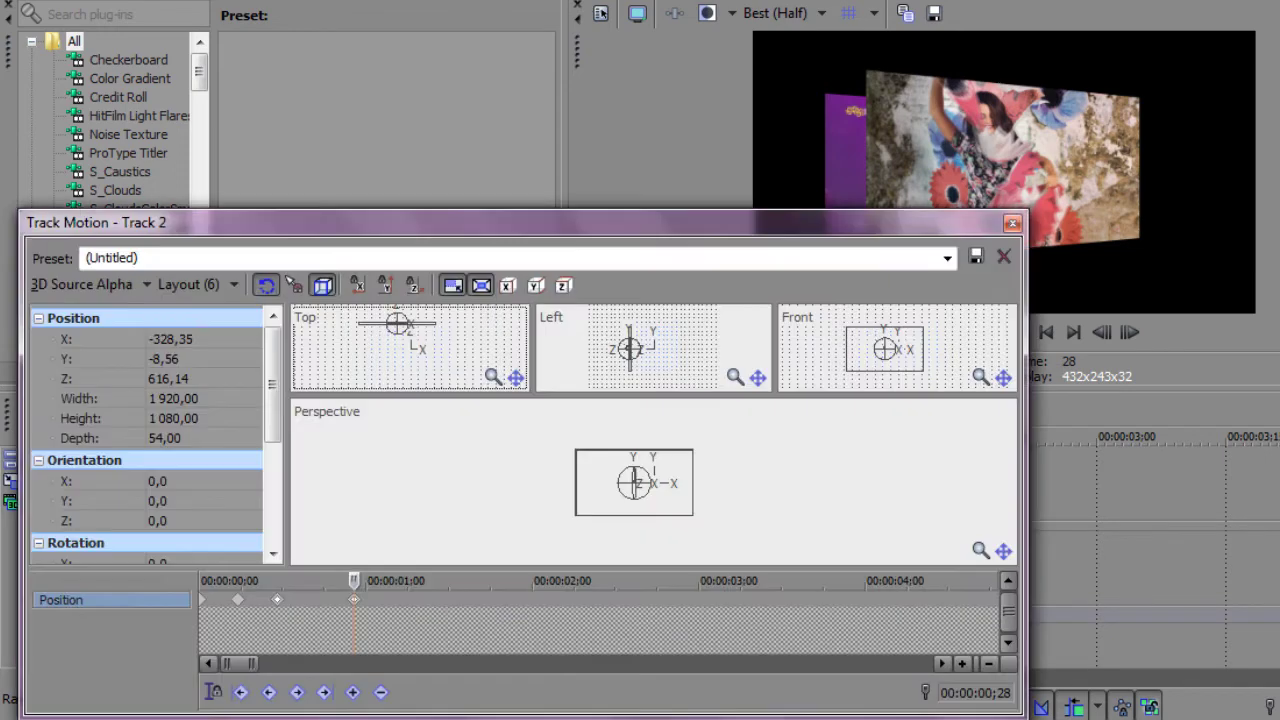
right_click(350, 322)
click(414, 384)
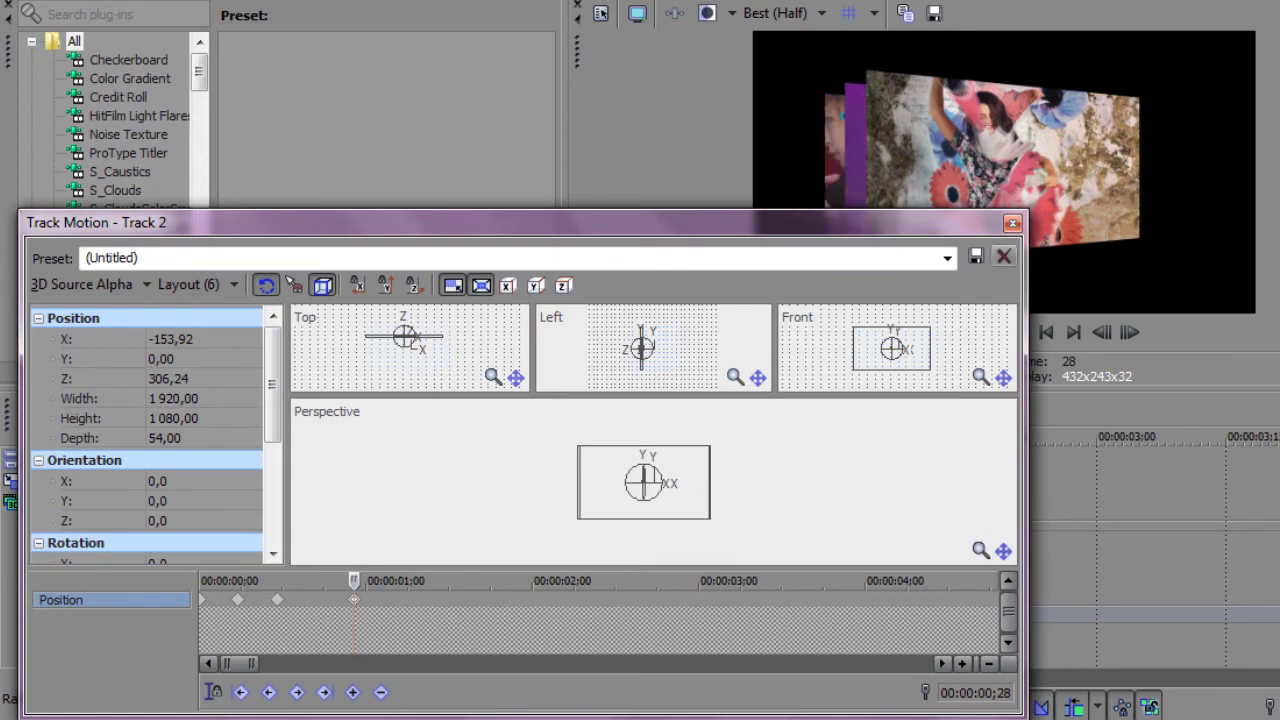
click(1012, 222)
Play the animation from the start of the timeline to check the clip cycling
key(ctrl+s)
key(Escape)
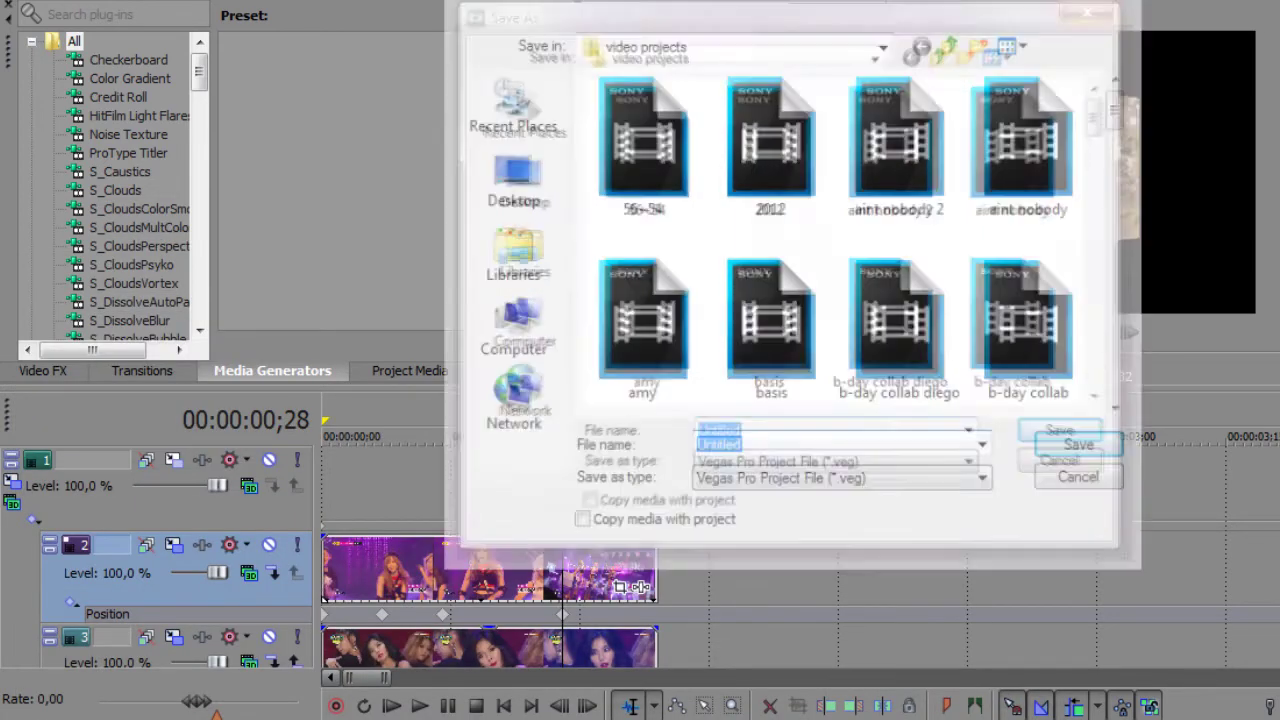
key(Home)
key(space)
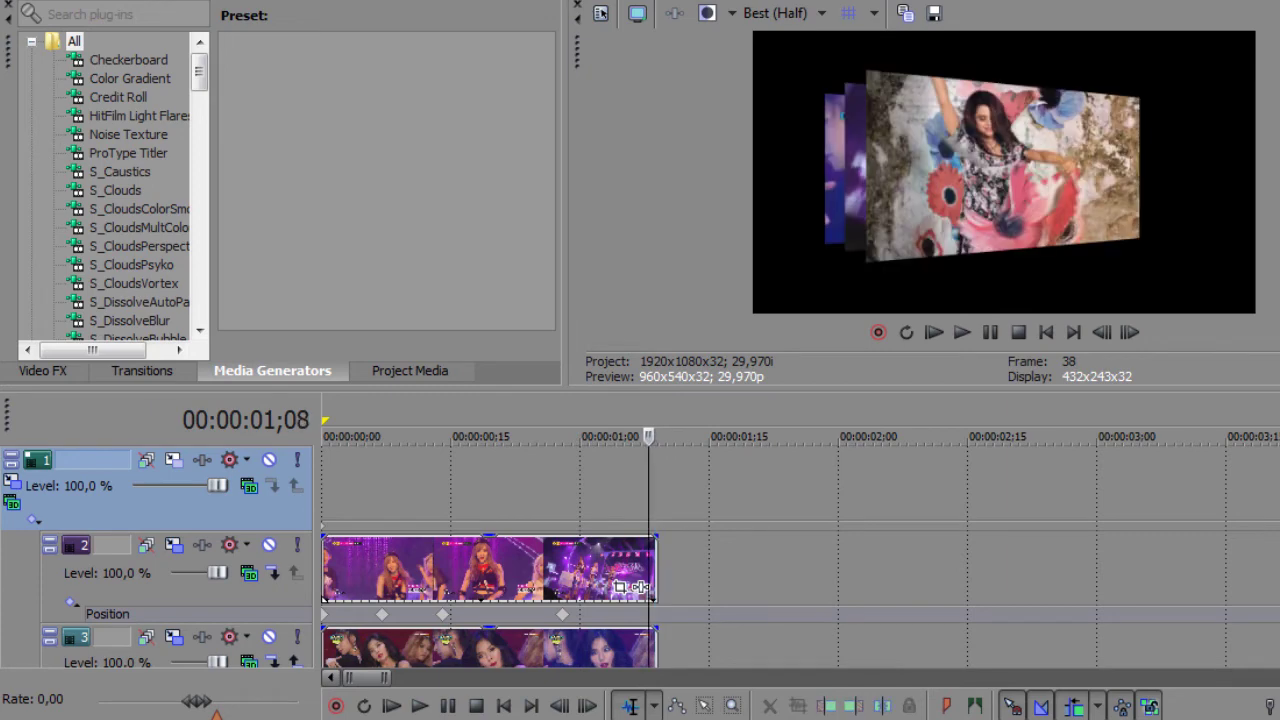
Add a position keyframe on Track 4 at 00:00:01;08 and collapse its keyframe lane
scroll(640, 556, down, 3)
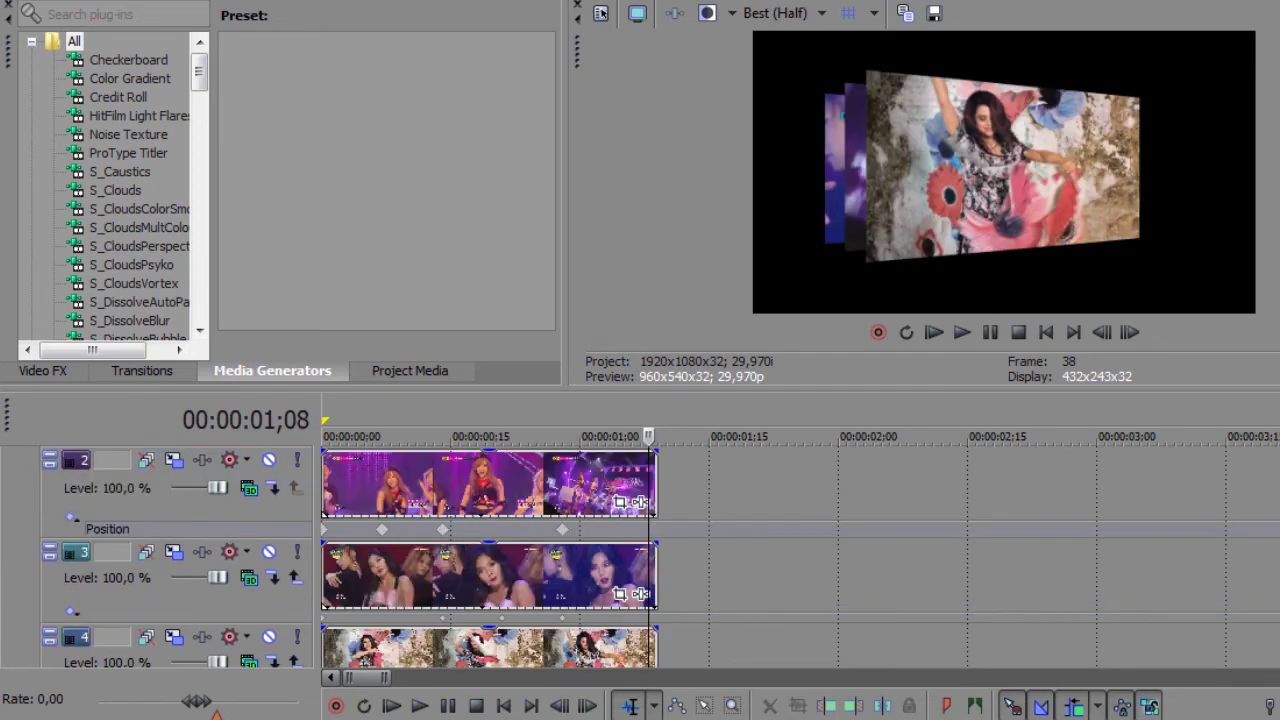
click(200, 600)
right_click(649, 616)
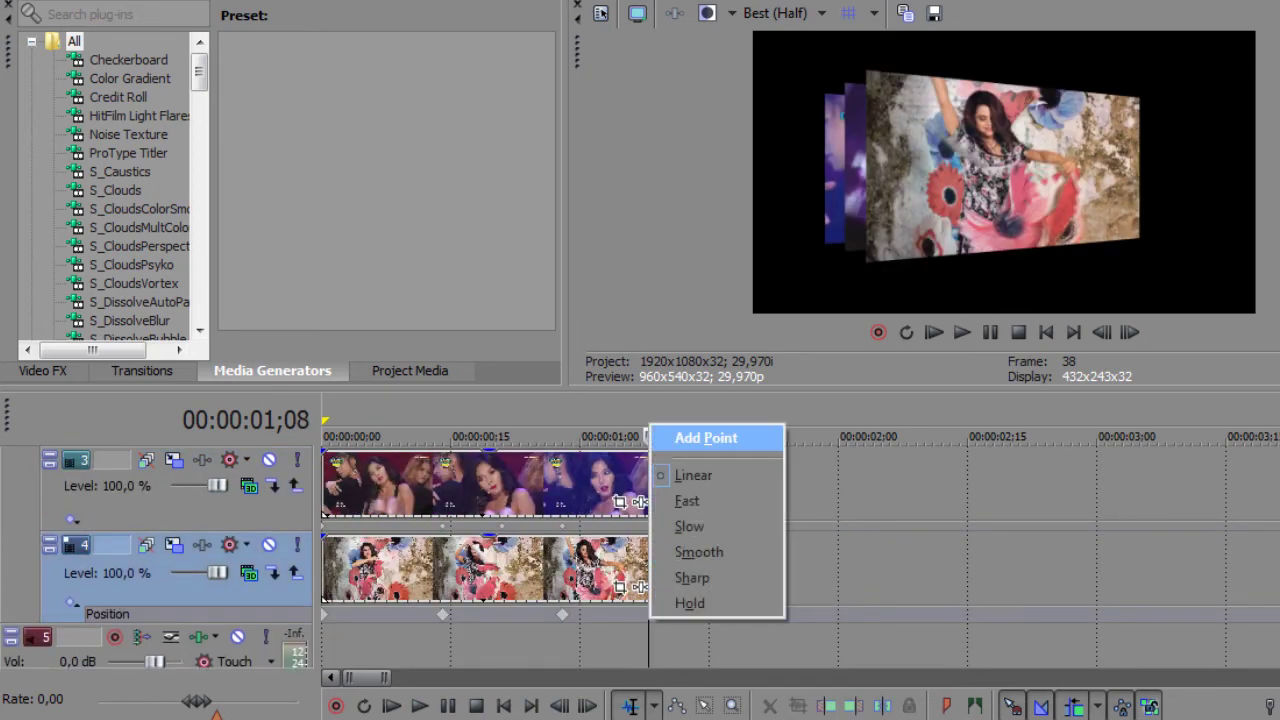
key(Return)
click(72, 602)
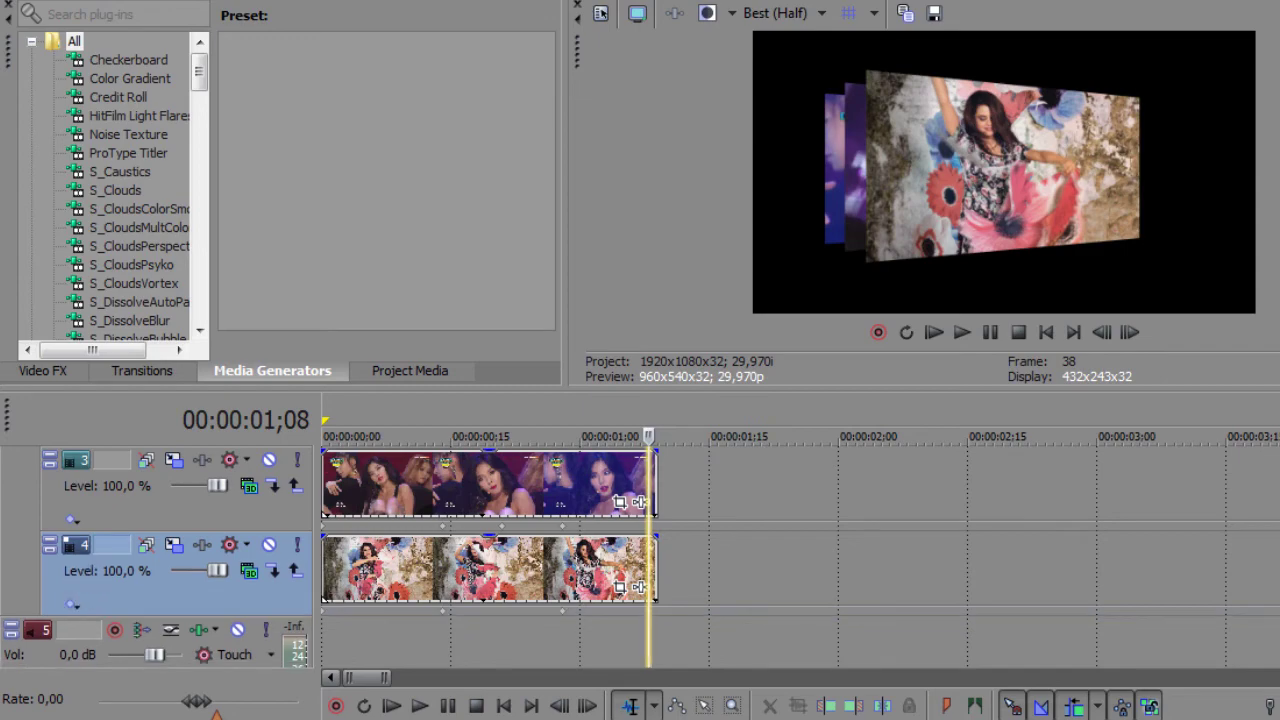
Copy Track 4's starting position keyframe and paste it into the track's keyframe at 00:00:01;08
click(146, 544)
right_click(200, 599)
click(243, 300)
click(1012, 222)
click(650, 570)
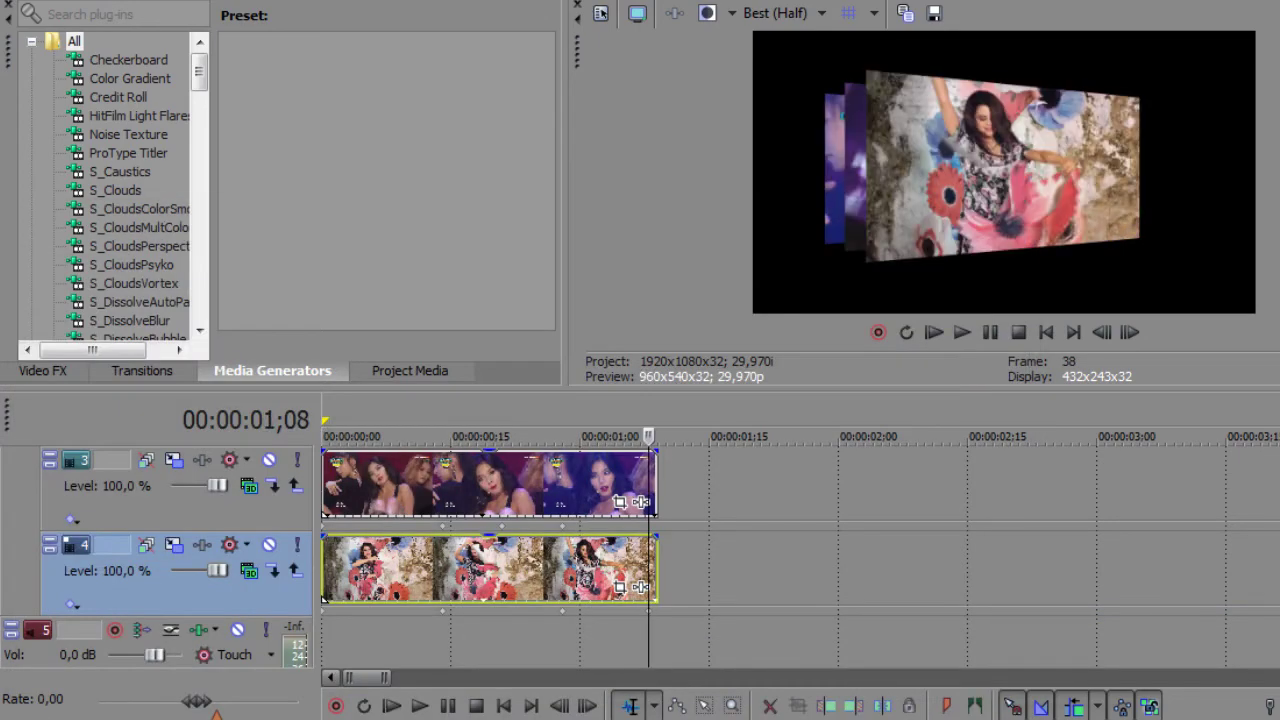
click(146, 544)
right_click(410, 322)
click(449, 382)
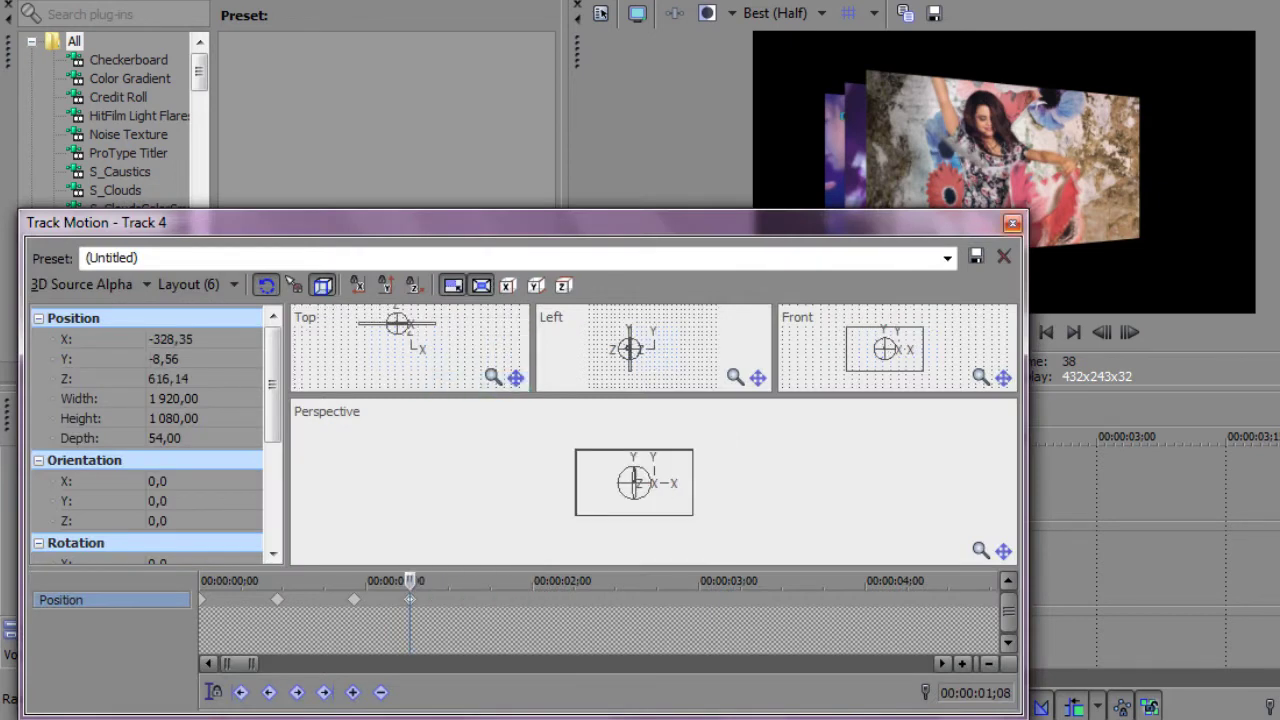
click(1012, 222)
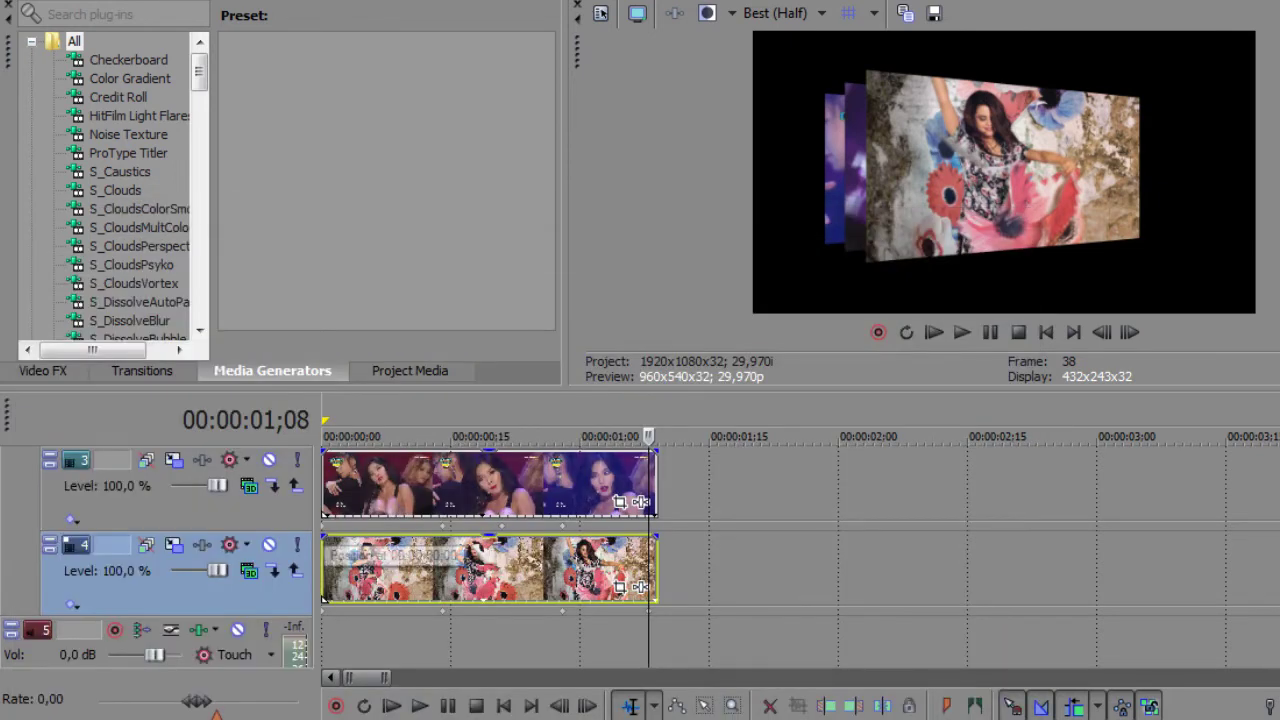
Copy Track 3's starting position keyframe and return the playhead to 00:00:01;08
click(146, 459)
right_click(203, 246)
click(230, 286)
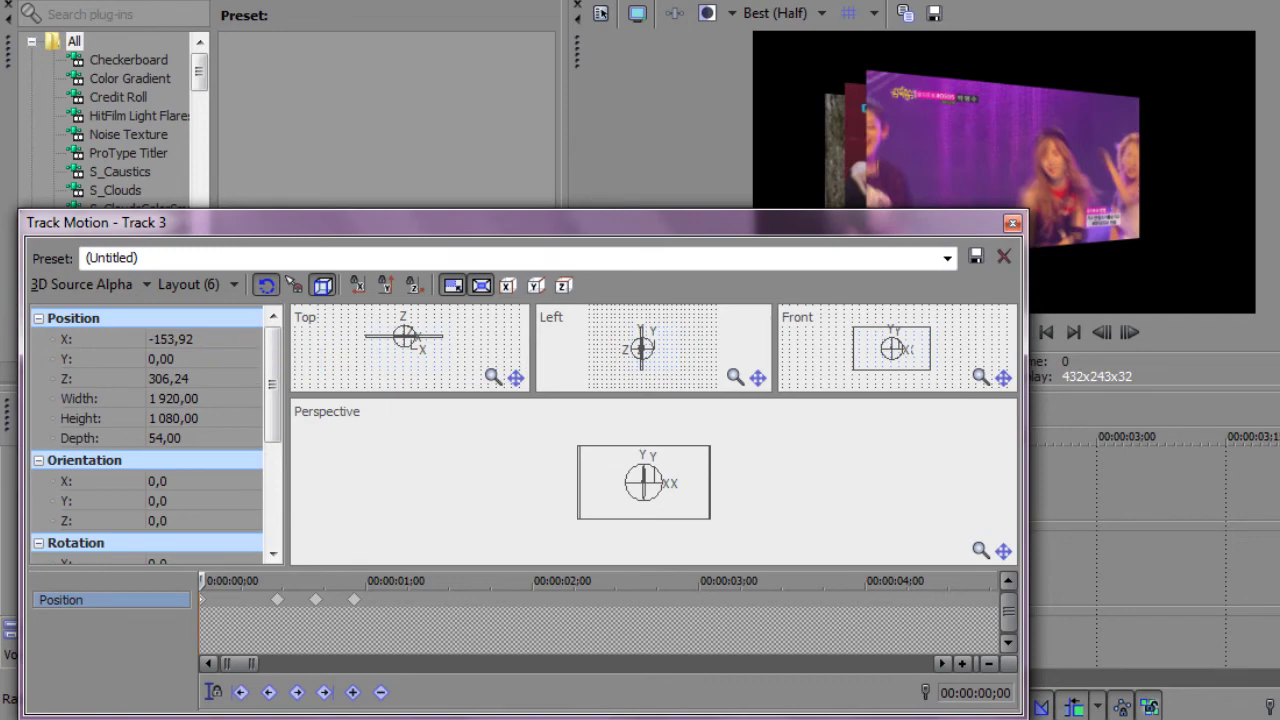
click(1012, 222)
click(648, 485)
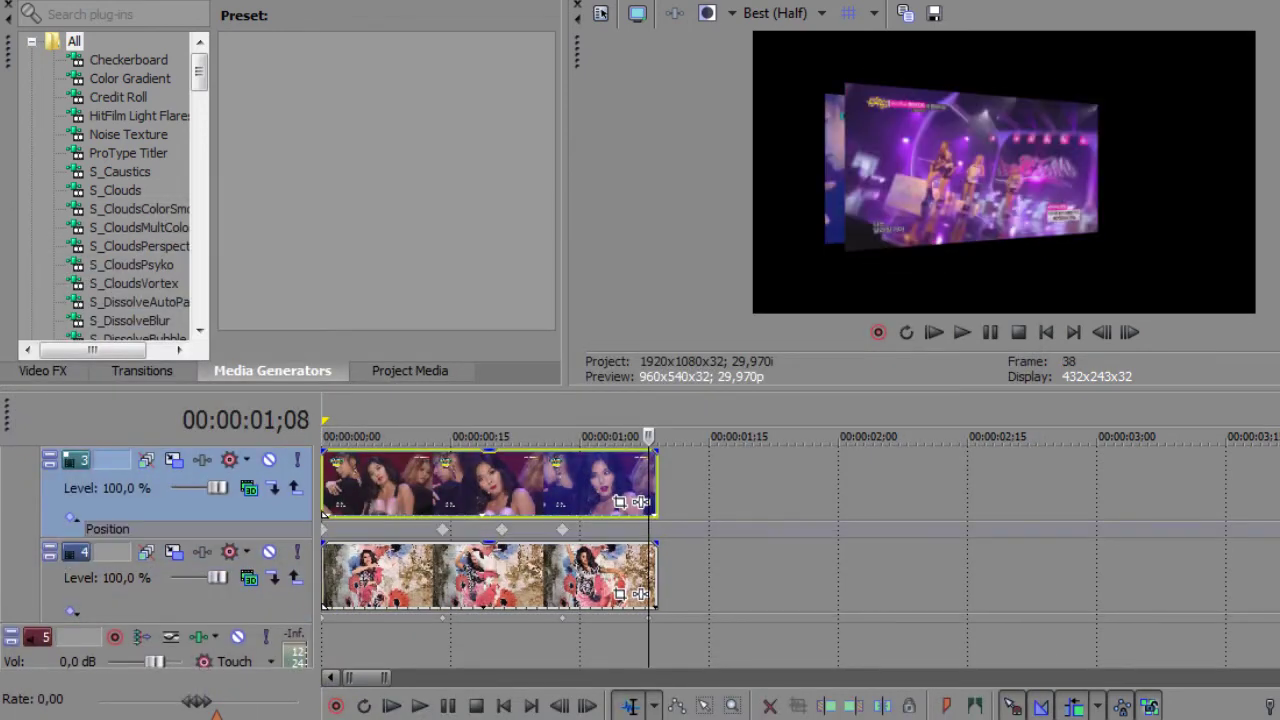
Add a position keyframe on Track 3 at 00:00:01;08 and paste the track's copied starting position into it
right_click(652, 532)
click(715, 552)
click(146, 459)
right_click(410, 599)
click(435, 383)
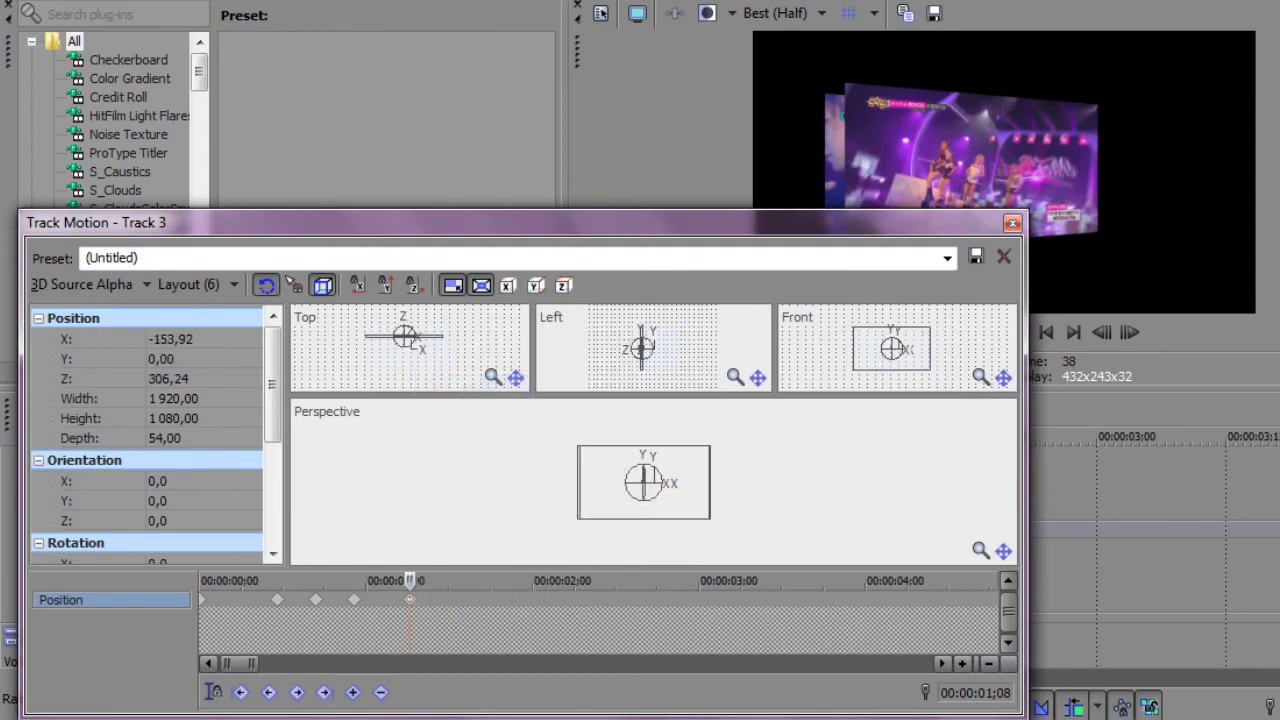
key(alt+F4)
Copy Track 2's starting position keyframe and return the playhead to 00:00:01;08
scroll(480, 550, up, 3)
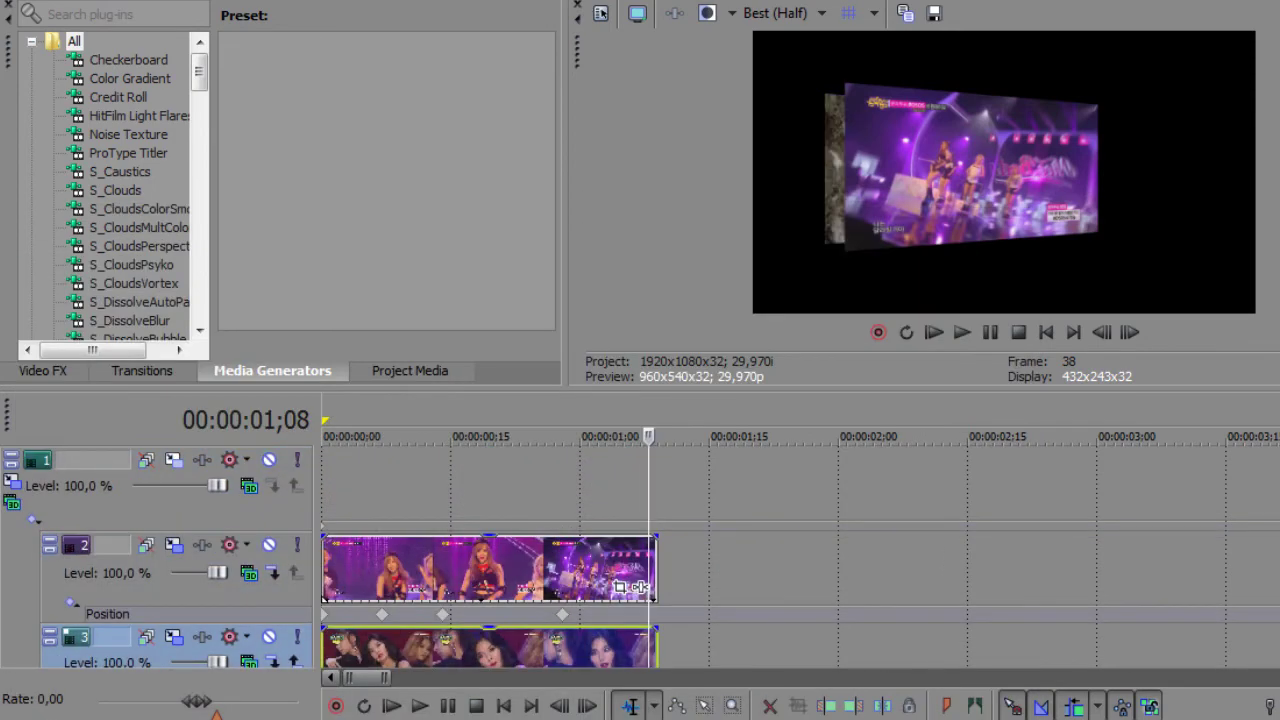
click(146, 544)
right_click(214, 599)
click(243, 357)
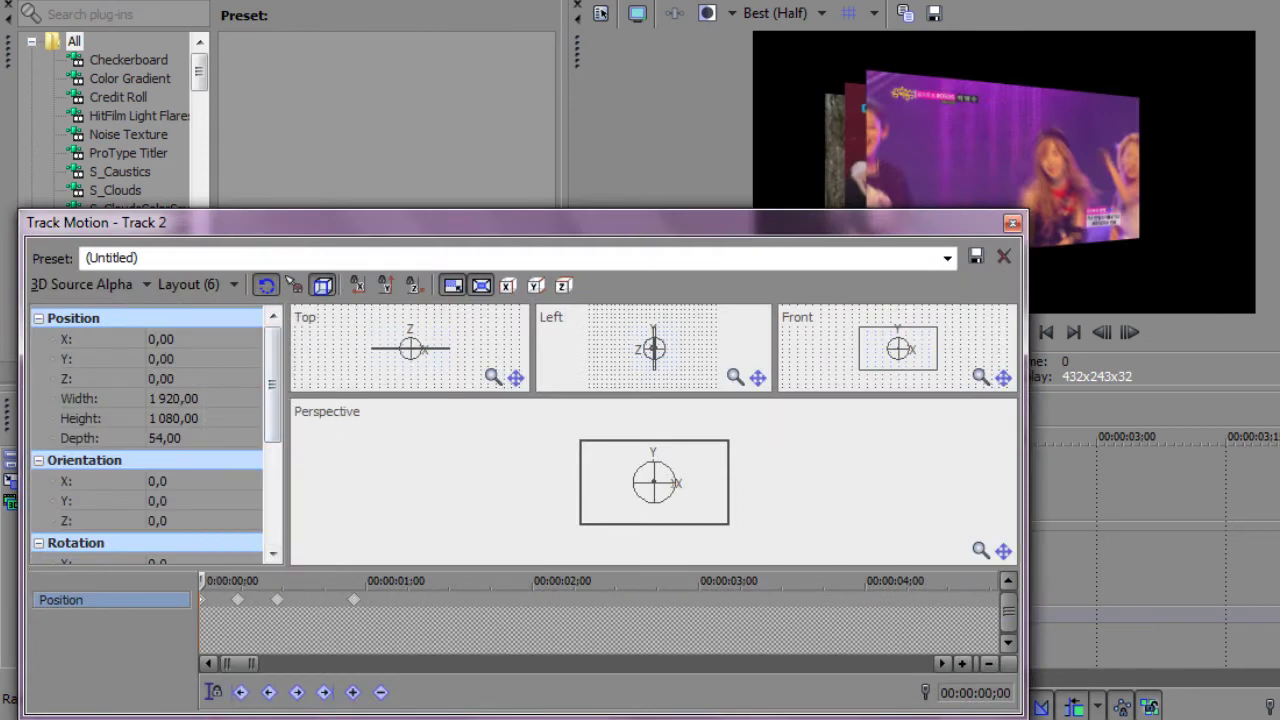
click(1012, 222)
click(644, 587)
Add a position keyframe on Track 2 at 00:00:01;08 and paste the track's copied starting position into it
right_click(646, 613)
click(735, 434)
click(146, 545)
right_click(410, 599)
click(471, 380)
click(1012, 222)
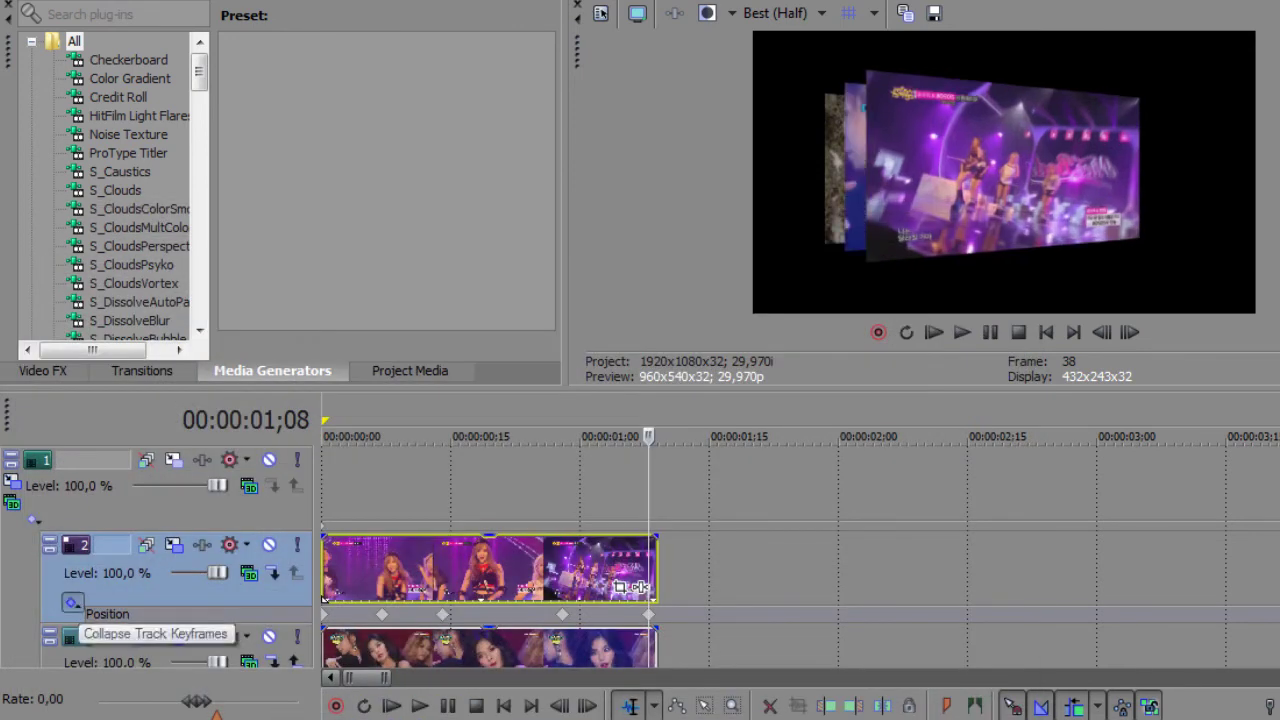
Collapse Track 2's keyframe lane and preview the whole animation from frame 0
click(72, 602)
click(323, 485)
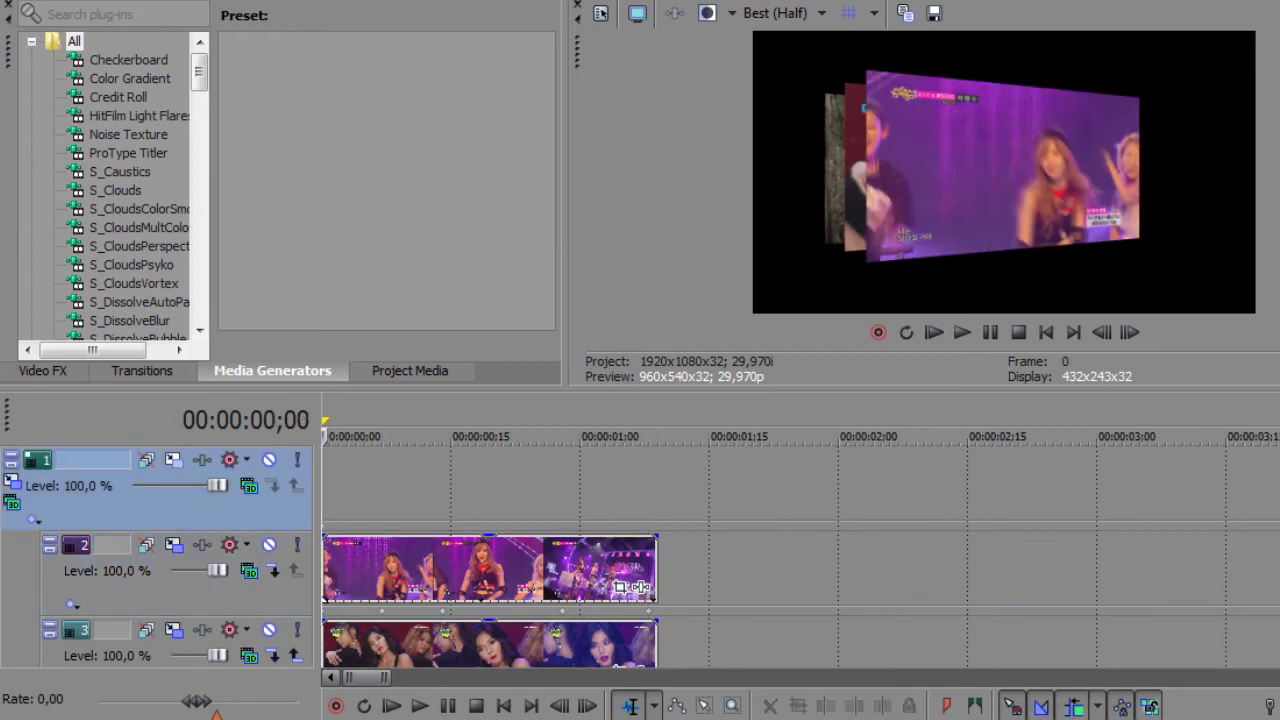
key(space)
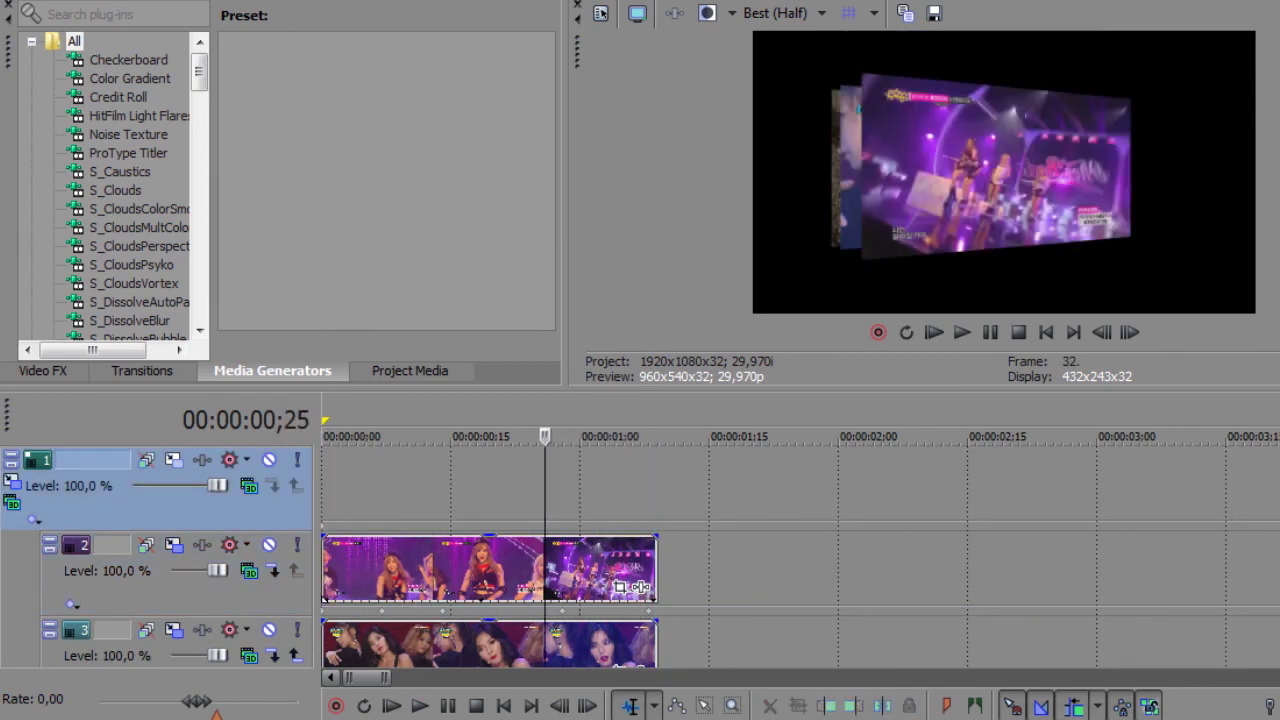
Raise Track 4 to a Y position of about 1142 at 00:00:01;03 in its track motion
scroll(640, 557, down, 3)
click(605, 490)
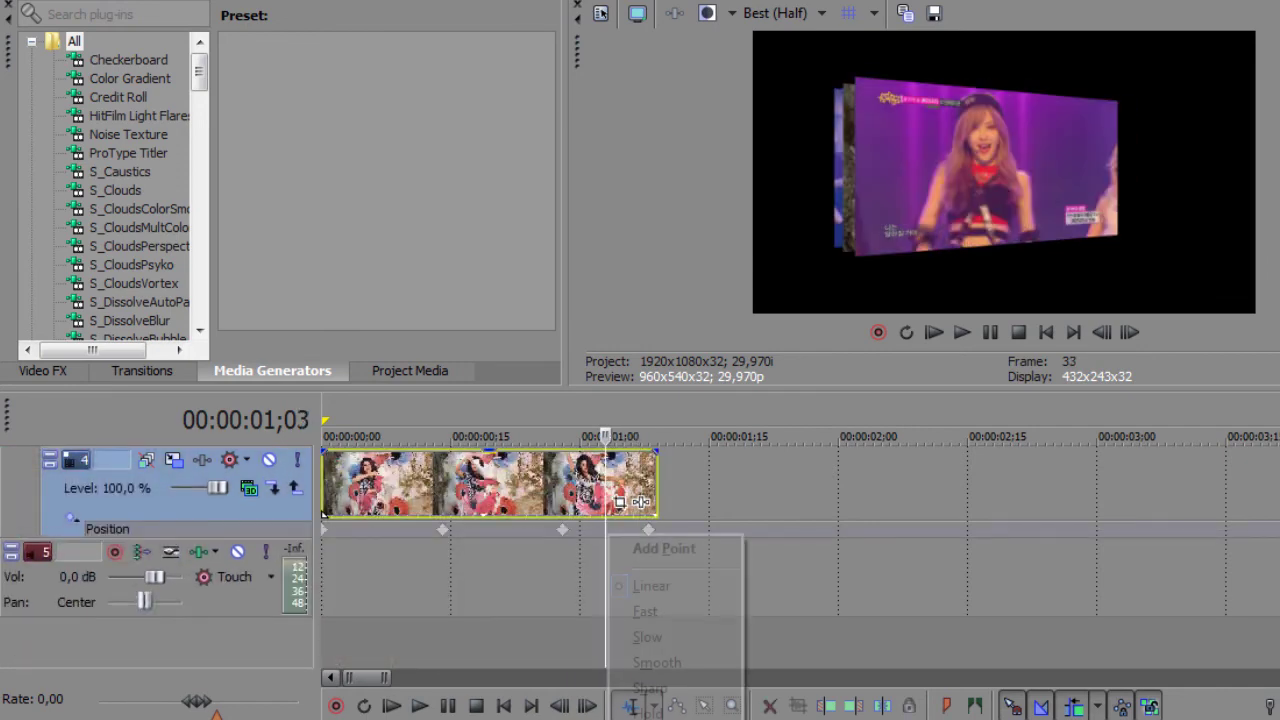
double_click(650, 530)
drag(643, 483, 643, 404)
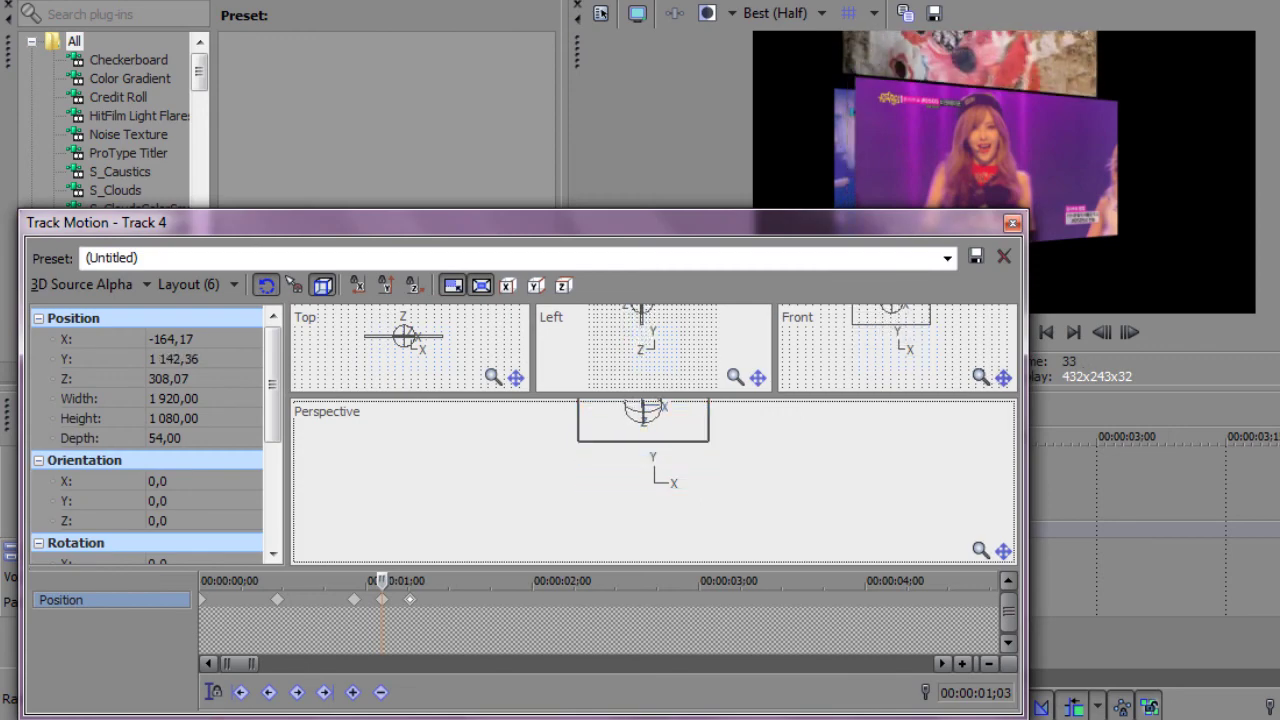